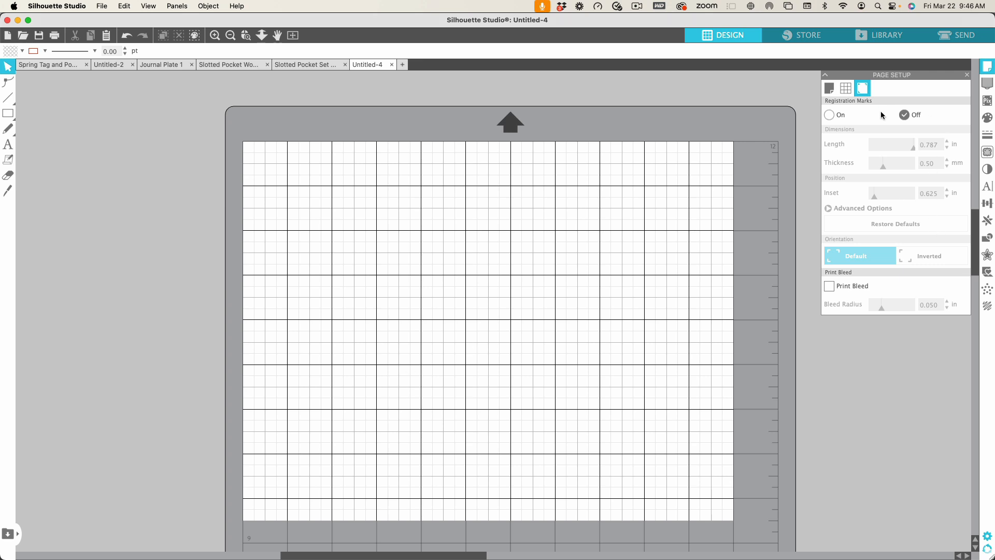
Turn on the page's registration marks and reduce their inset to 0.394 in
{"action": "left_click", "coordinate": [829, 88]}
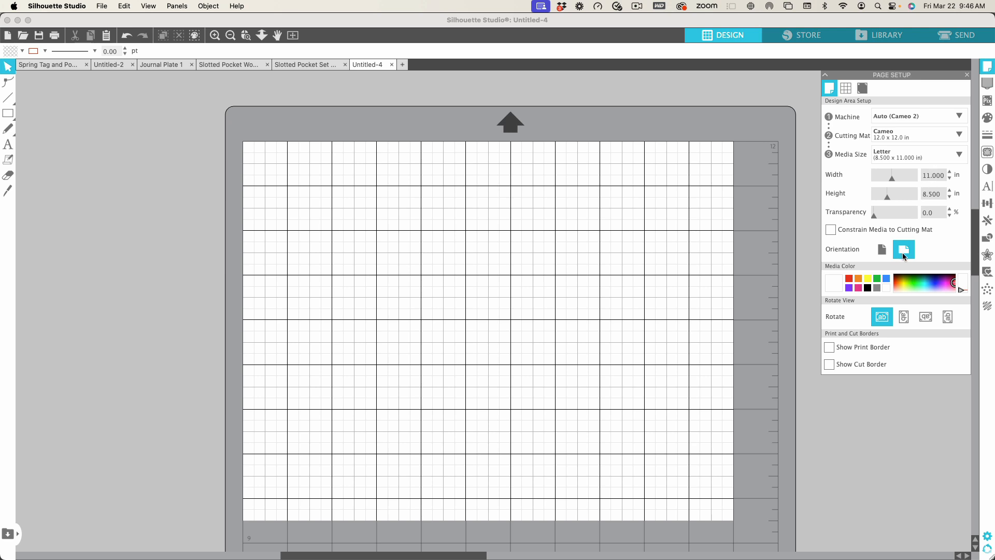
{"action": "left_click", "coordinate": [864, 88]}
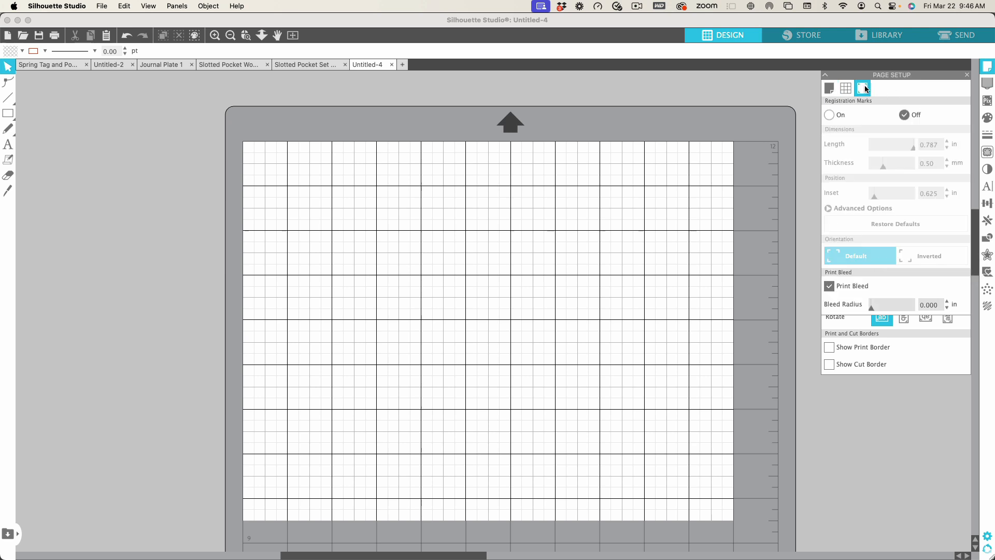
{"action": "left_click", "coordinate": [829, 114]}
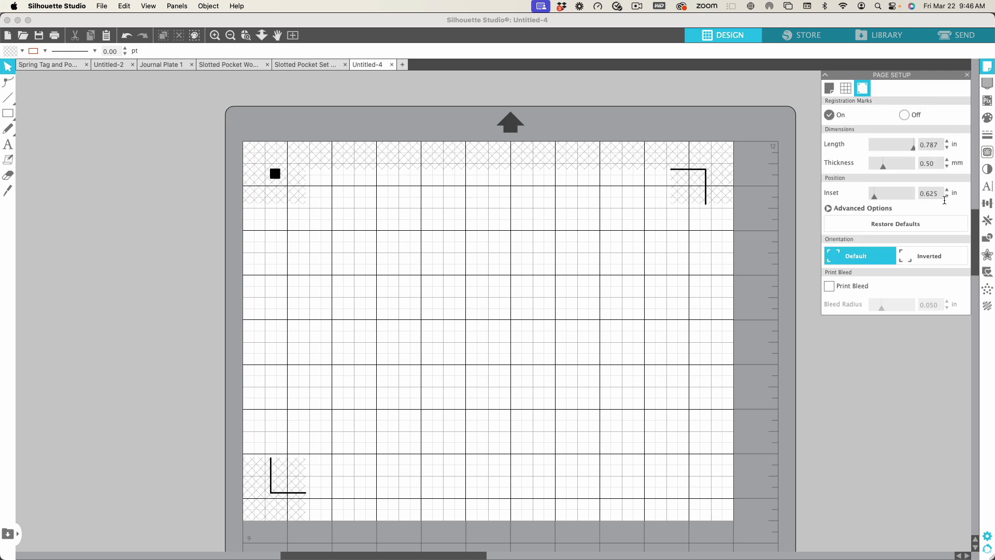
{"action": "left_click", "coordinate": [947, 197]}
{"action": "left_click", "coordinate": [947, 197]}
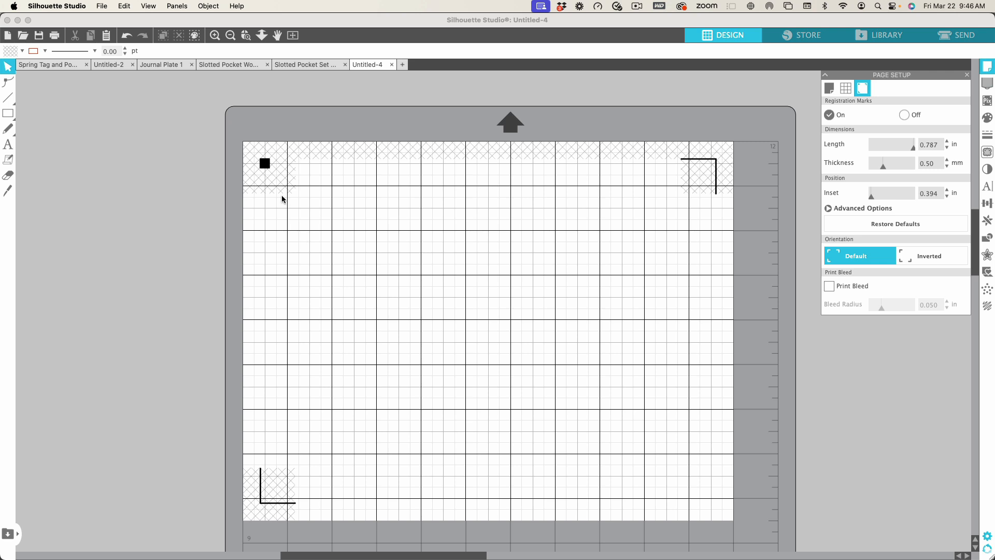
Open the Slotted Pocket Set Transparent file from disk and bring it up alongside the Untitled-4 document
{"action": "left_click", "coordinate": [23, 36]}
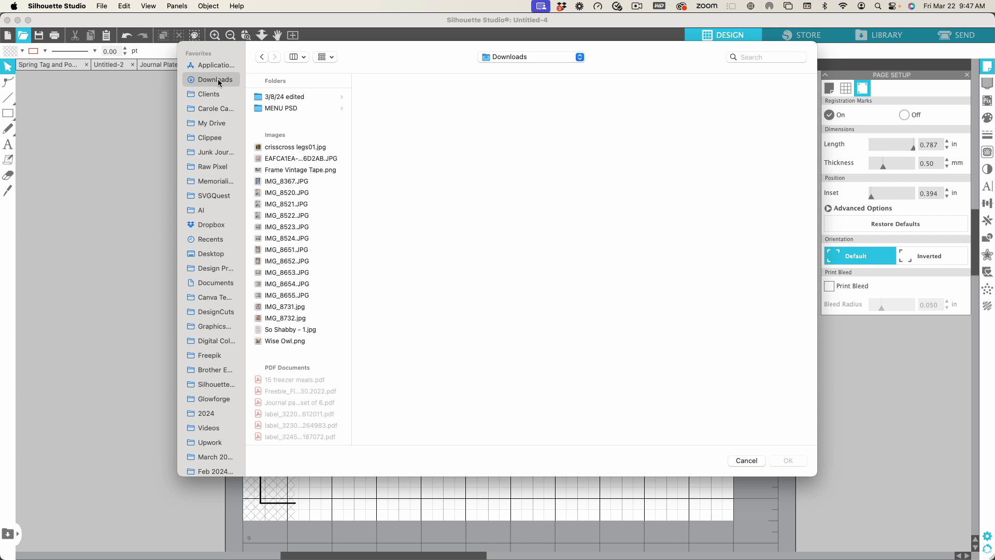
{"action": "left_click", "coordinate": [788, 460]}
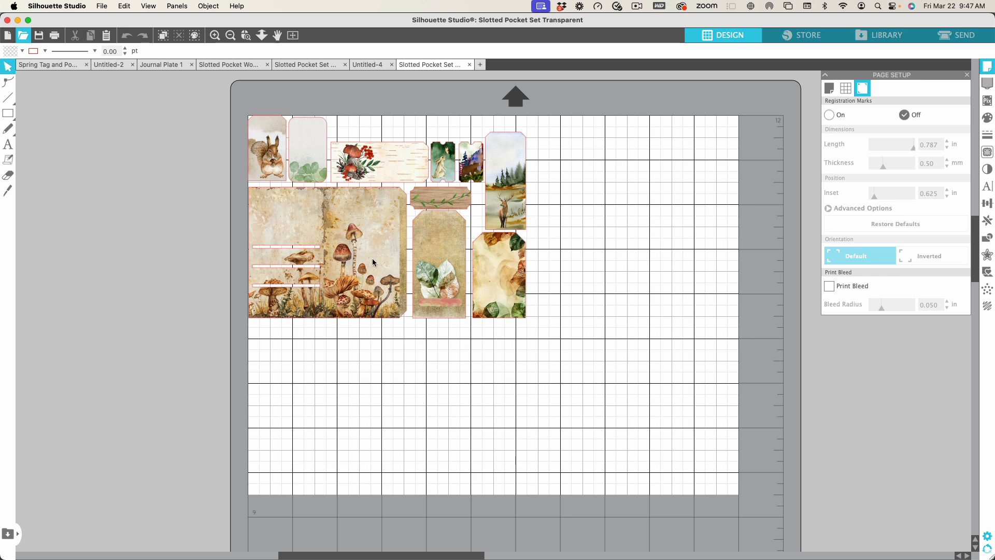
{"action": "left_click", "coordinate": [375, 64]}
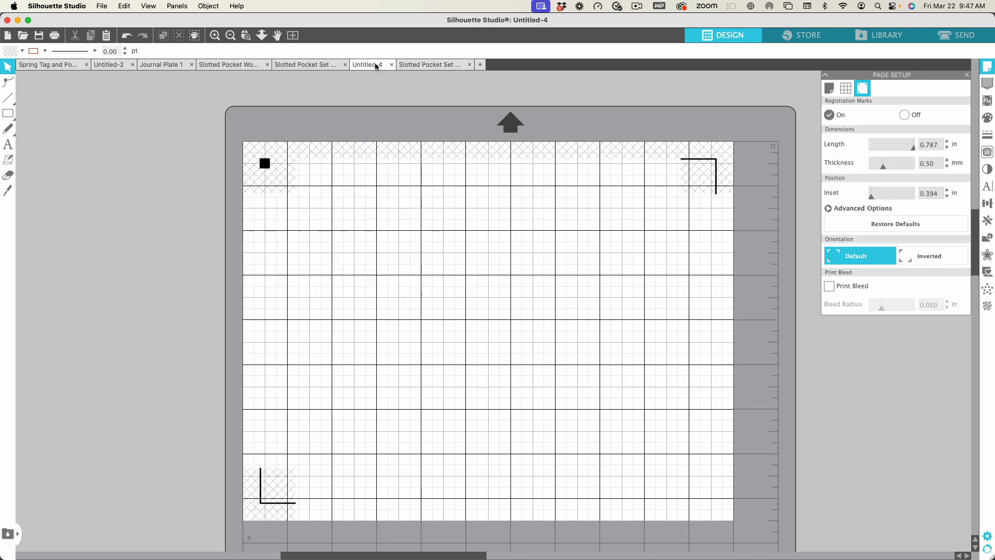
{"action": "left_click", "coordinate": [425, 65]}
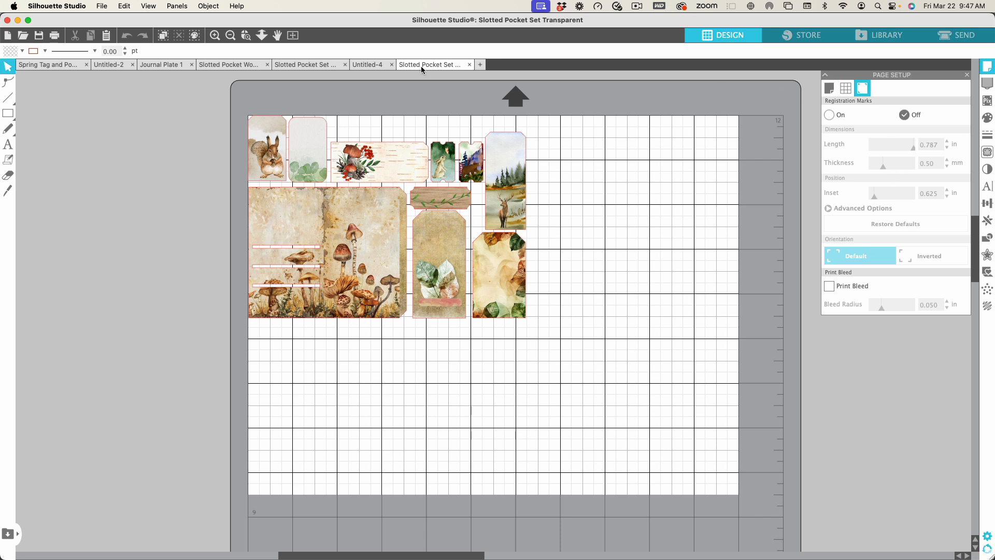
Copy the whole slotted pocket set artwork and paste it into the Untitled-4 document
{"action": "left_click", "coordinate": [384, 265]}
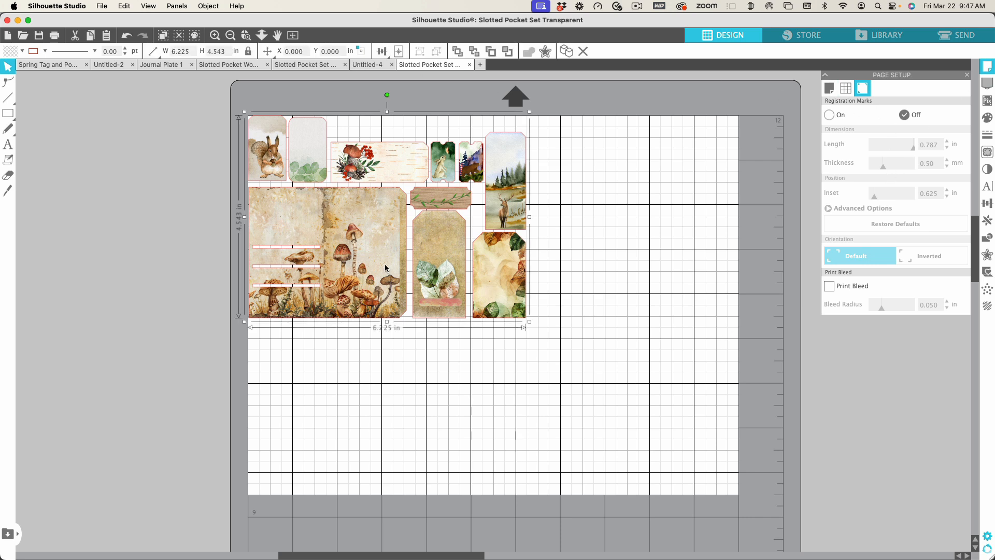
{"action": "left_click", "coordinate": [92, 36]}
{"action": "left_click", "coordinate": [371, 65]}
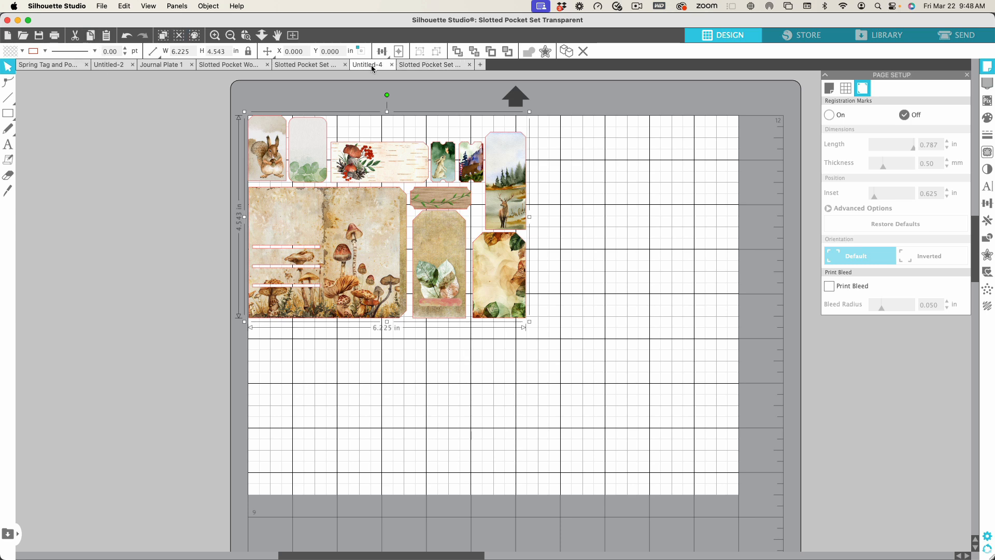
{"action": "left_click", "coordinate": [106, 35]}
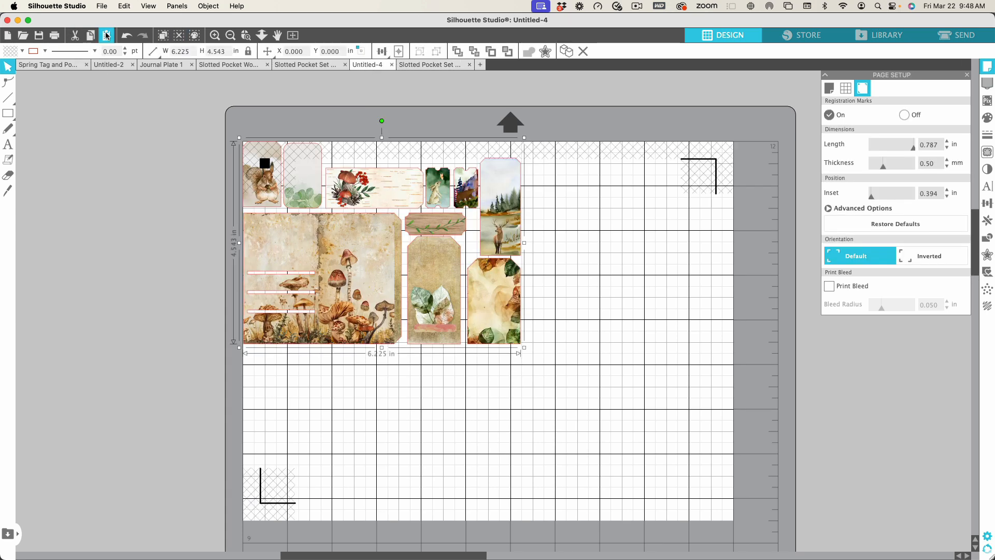
Move the pasted artwork to about X 0.674, Y 0.616 in and enlarge it proportionally to about 9.803 × 7.154 in
{"action": "left_click_drag", "start_coordinate": [365, 240], "coordinate": [396, 282]}
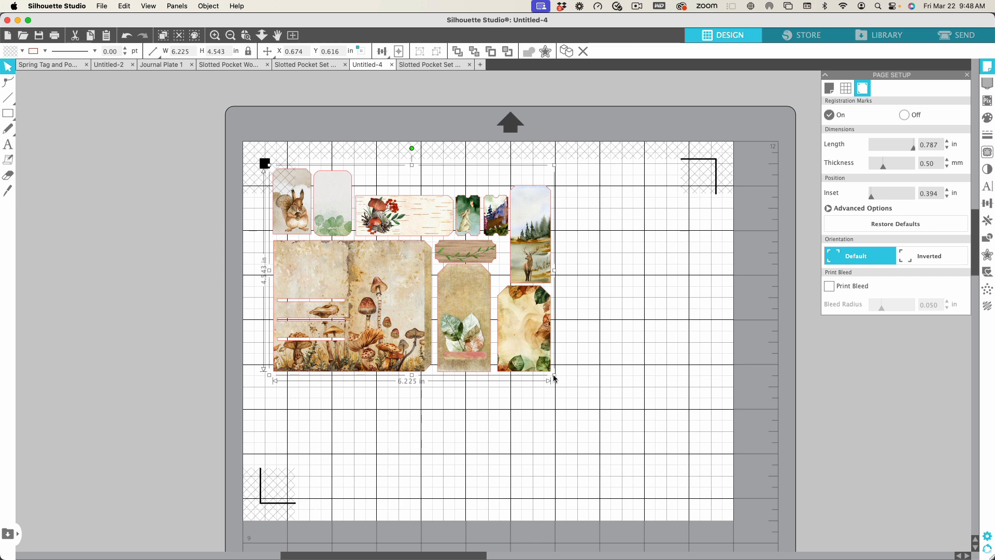
{"action": "left_click_drag", "start_coordinate": [554, 378], "coordinate": [693, 488]}
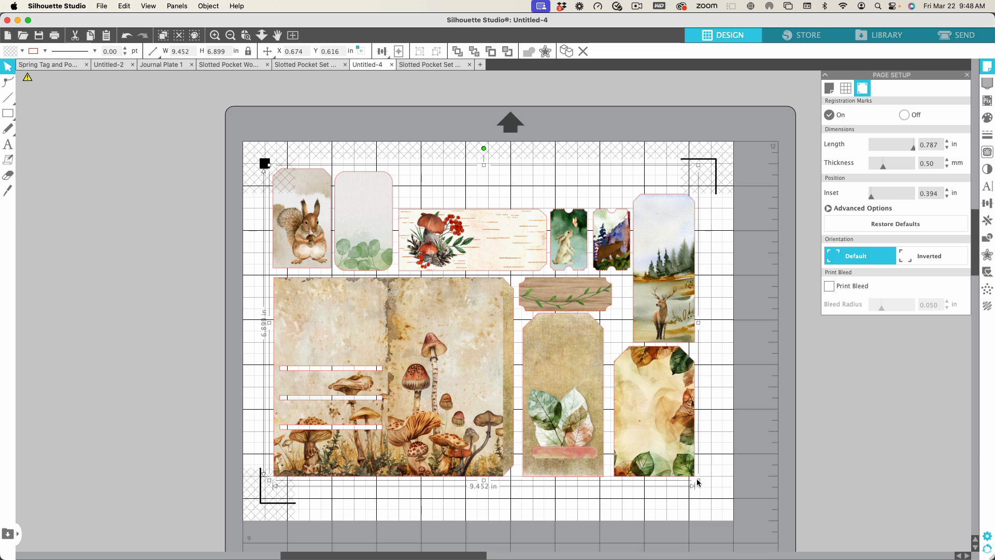
{"action": "left_click_drag", "start_coordinate": [699, 482], "coordinate": [713, 496]}
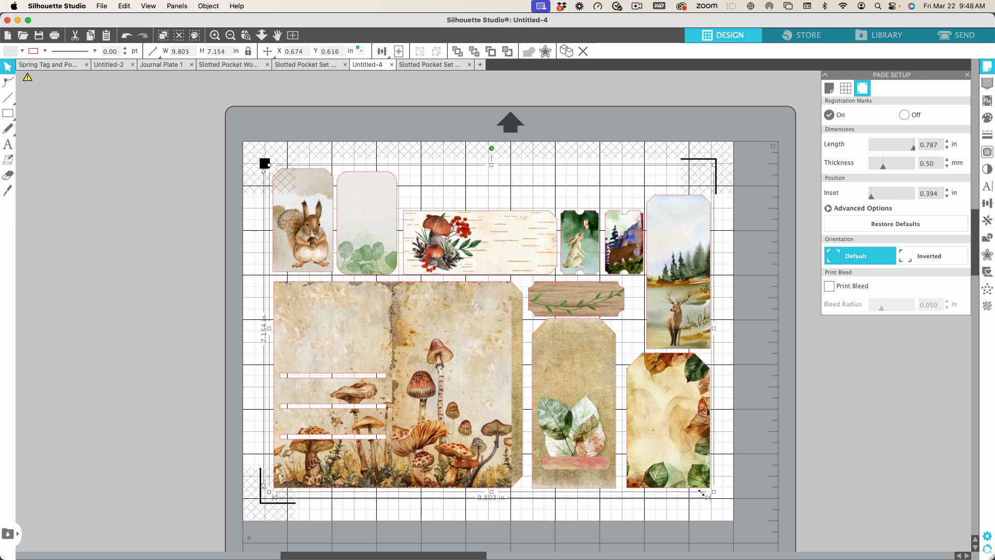
Refine the artwork's fit inside the registration marks to about 9.923 × 7.243 in at X 0.553, Y 0.627 in
{"action": "left_click", "coordinate": [269, 498]}
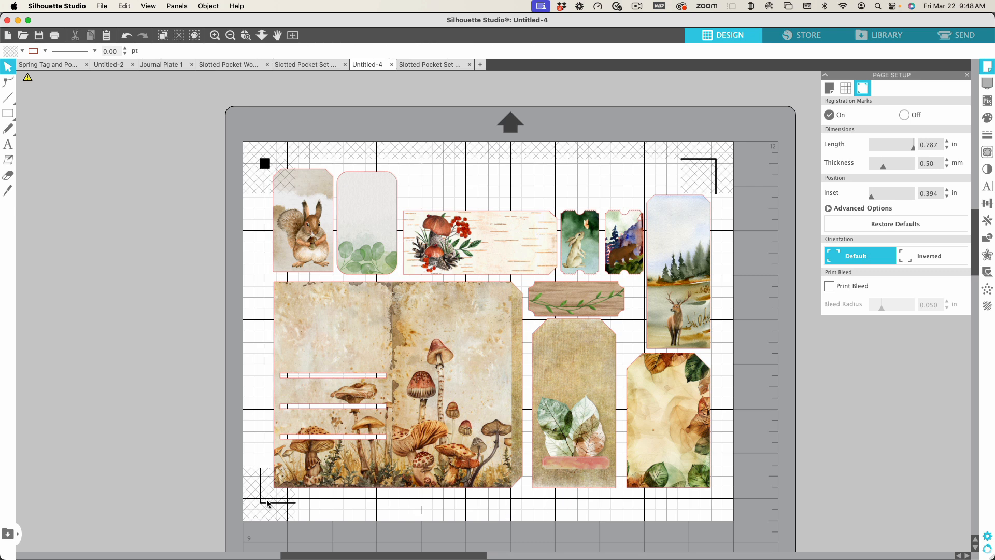
{"action": "left_click", "coordinate": [269, 490]}
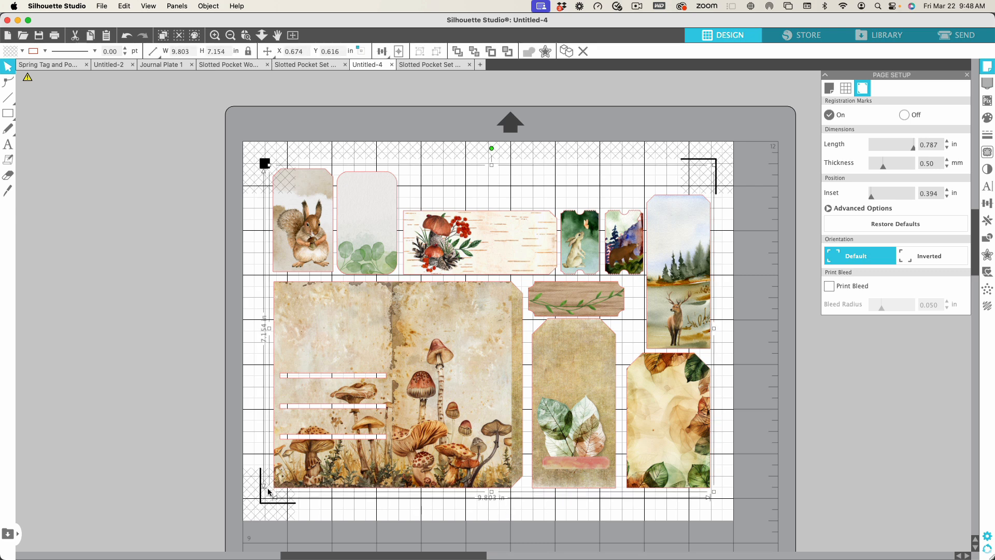
{"action": "left_click_drag", "start_coordinate": [268, 492], "coordinate": [265, 504]}
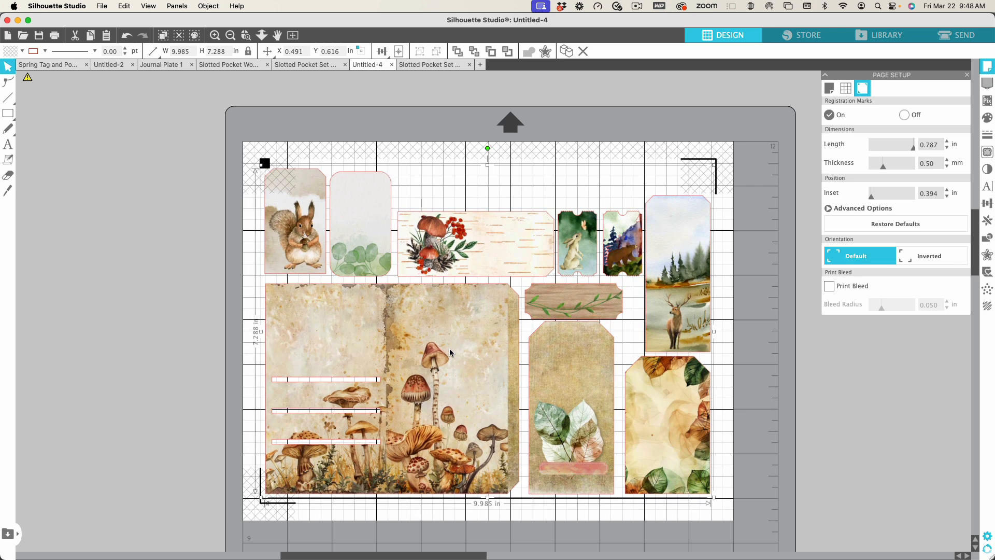
{"action": "left_click_drag", "start_coordinate": [449, 352], "coordinate": [451, 354]}
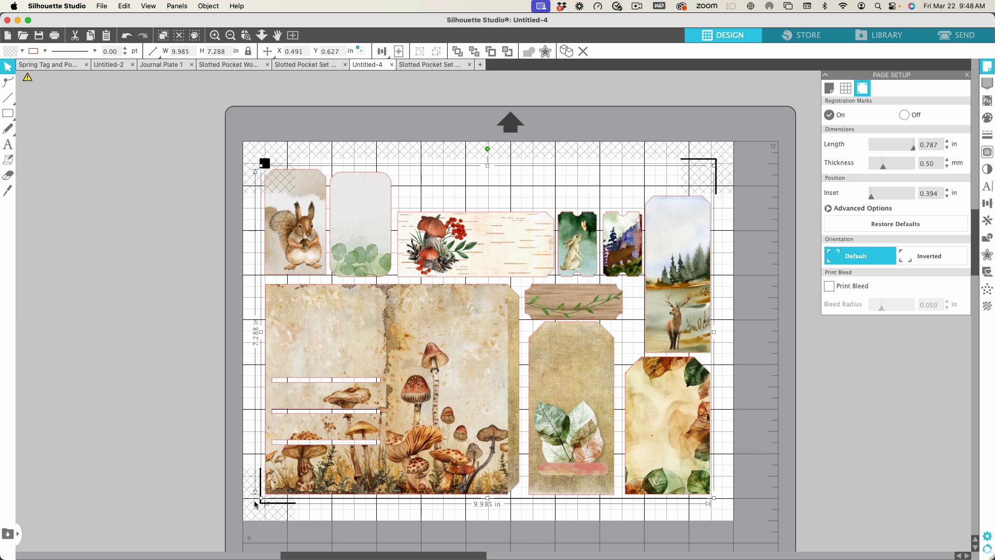
{"action": "left_click_drag", "start_coordinate": [262, 501], "coordinate": [263, 498]}
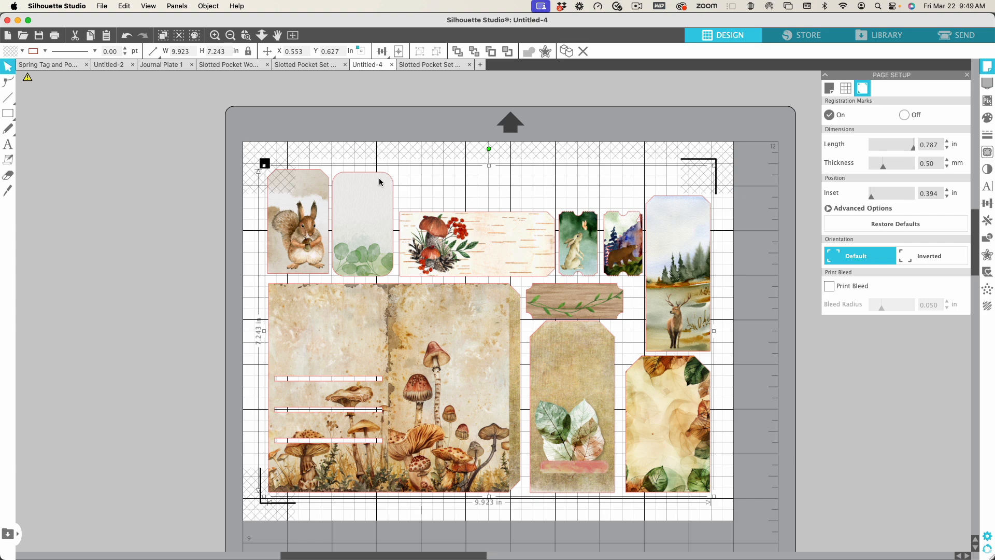
Examine the pieces up close and in the cut preview for stray cut lines, ending in the design view
{"action": "scroll", "coordinate": [378, 179], "scroll_direction": "up", "scroll_amount": 5}
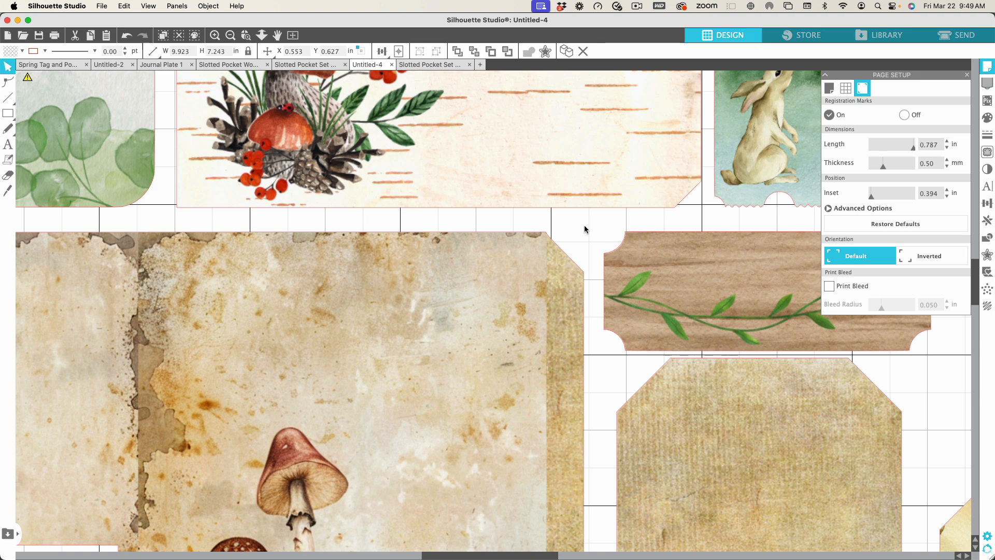
{"action": "scroll", "coordinate": [585, 229], "scroll_direction": "down", "scroll_amount": 3}
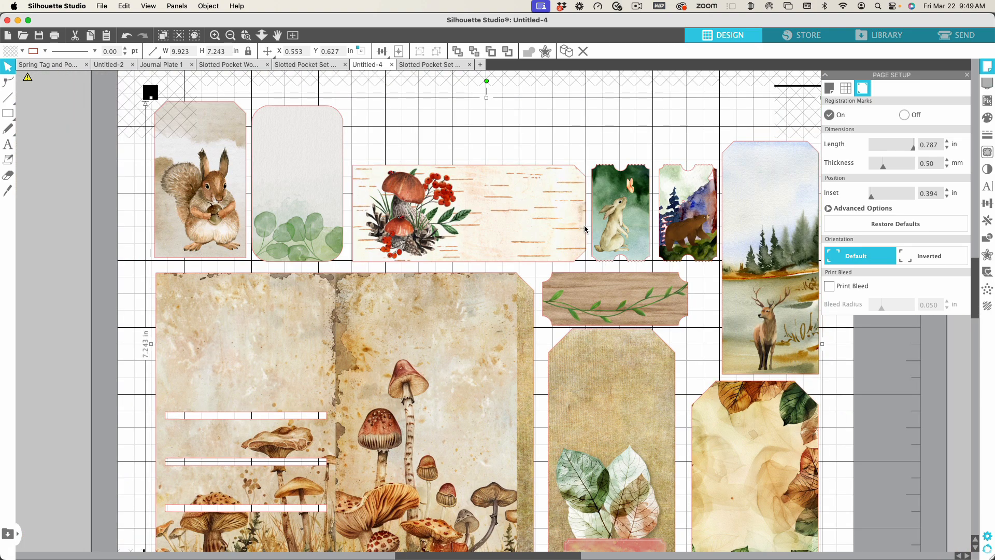
{"action": "left_click", "coordinate": [969, 36]}
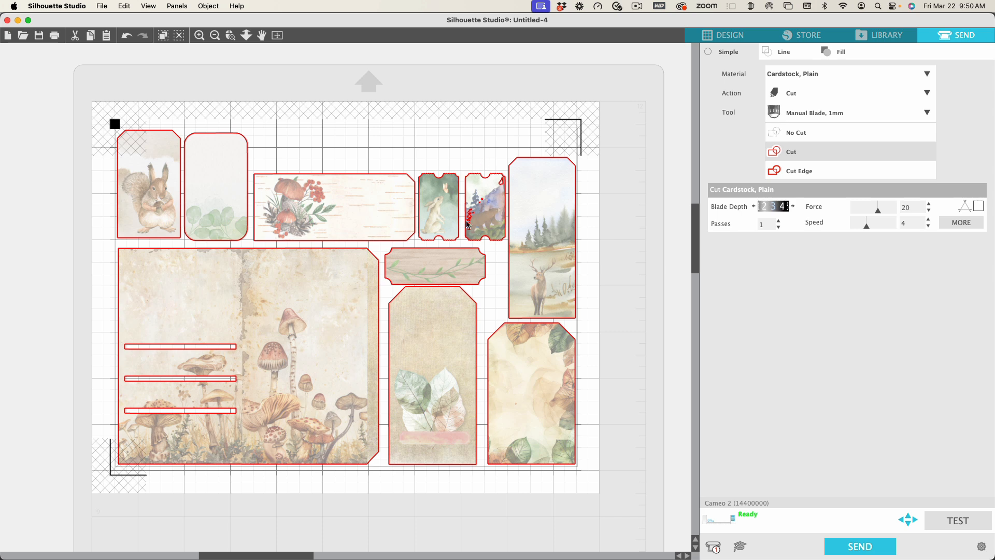
{"action": "left_click", "coordinate": [718, 36]}
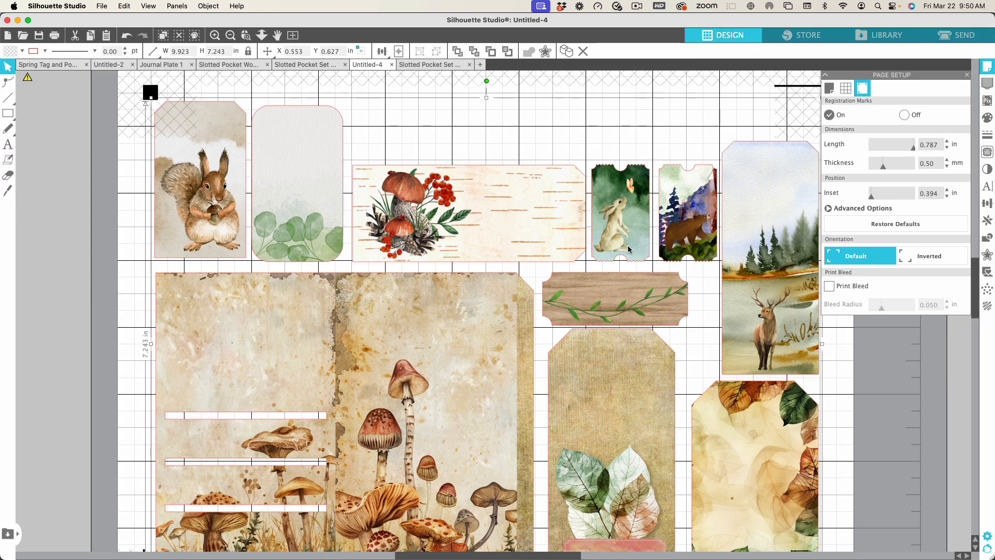
Using point editing, delete the stray cut path near the upper-right corner of the bear ticket
{"action": "scroll", "coordinate": [628, 250], "scroll_direction": "right", "scroll_amount": 5}
{"action": "scroll", "coordinate": [628, 249], "scroll_direction": "up", "scroll_amount": 3}
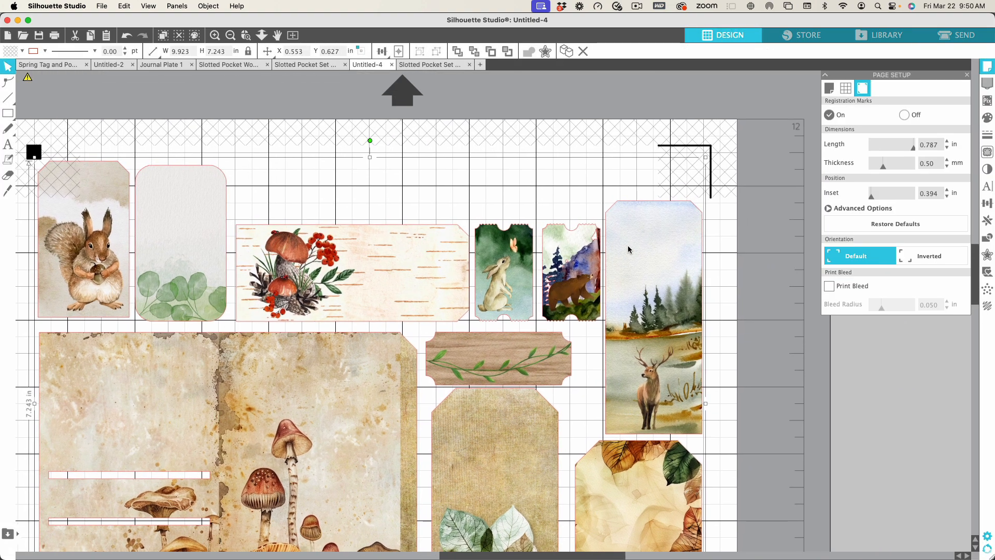
{"action": "scroll", "coordinate": [628, 250], "scroll_direction": "right", "scroll_amount": 1}
{"action": "scroll", "coordinate": [628, 249], "scroll_direction": "left", "scroll_amount": 6}
{"action": "scroll", "coordinate": [628, 249], "scroll_direction": "down", "scroll_amount": 3}
{"action": "scroll", "coordinate": [628, 249], "scroll_direction": "up", "scroll_amount": 5}
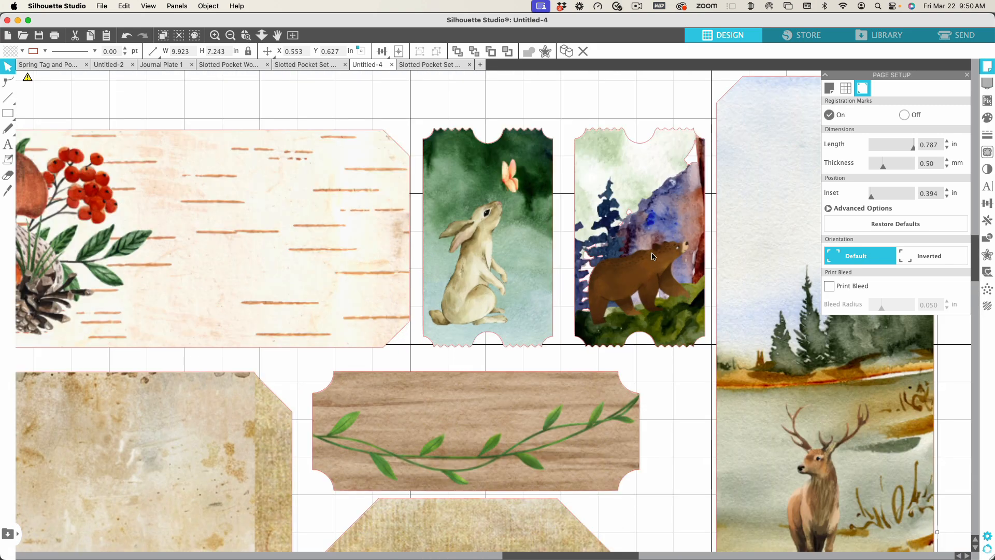
{"action": "scroll", "coordinate": [628, 249], "scroll_direction": "right", "scroll_amount": 2}
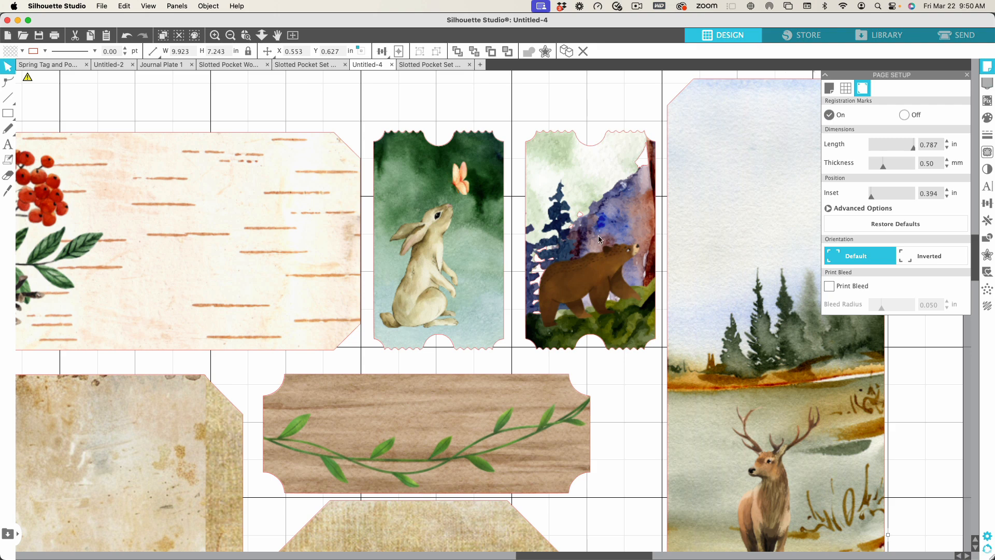
{"action": "left_click", "coordinate": [7, 83]}
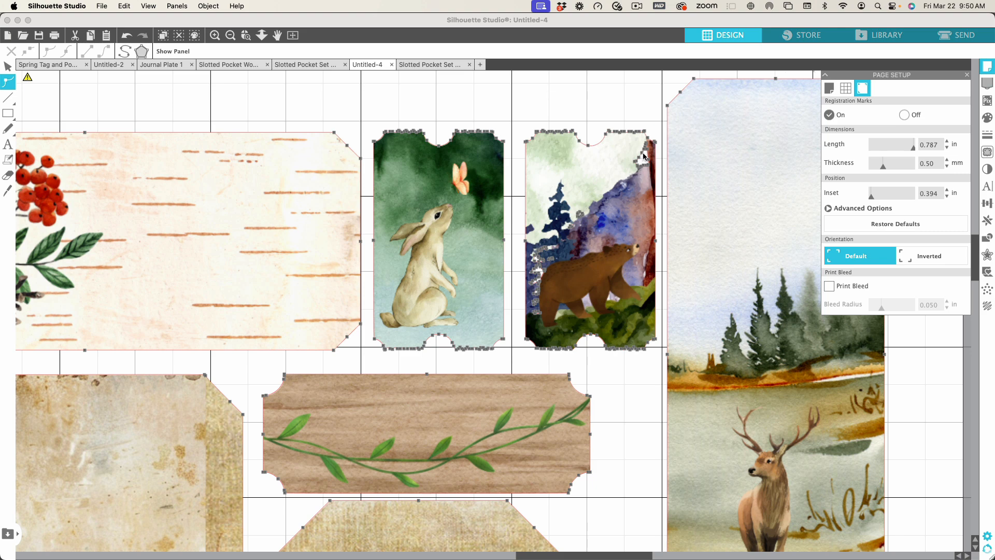
{"action": "left_click", "coordinate": [638, 169]}
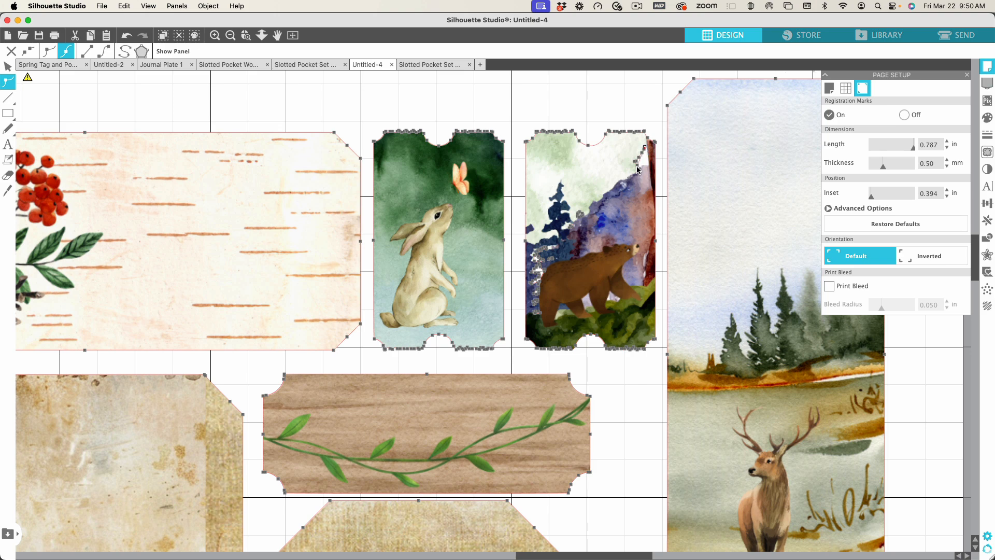
{"action": "key", "text": "Delete"}
Delete the two small stray cut paths between the tall pine and the mountain on the bear ticket
{"action": "left_click", "coordinate": [578, 217]}
{"action": "key", "text": "Delete"}
{"action": "left_click", "coordinate": [572, 227]}
{"action": "key", "text": "Delete"}
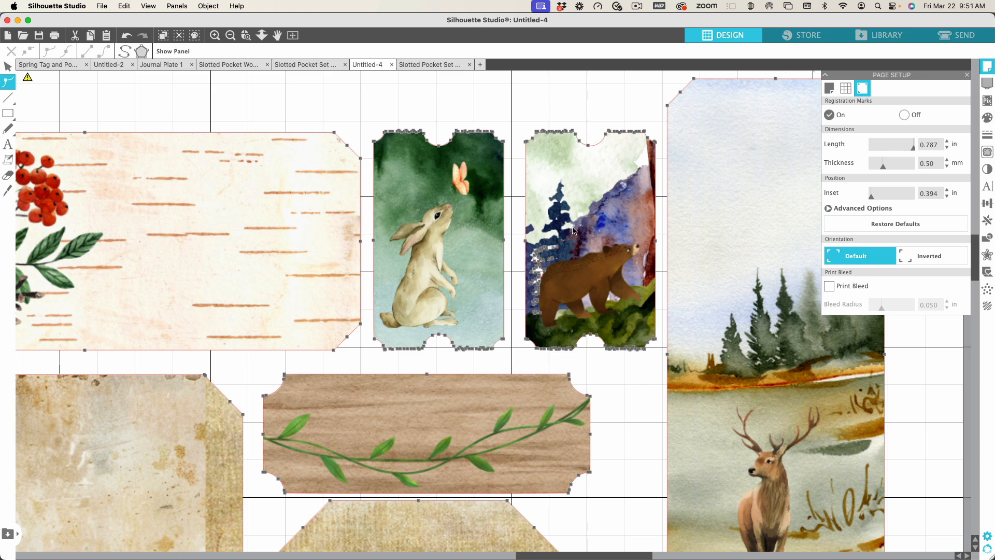
Delete the remaining small stray cut paths around the lower pine branches behind the bear
{"action": "left_click", "coordinate": [546, 249]}
{"action": "key", "text": "Delete"}
{"action": "left_click", "coordinate": [551, 259]}
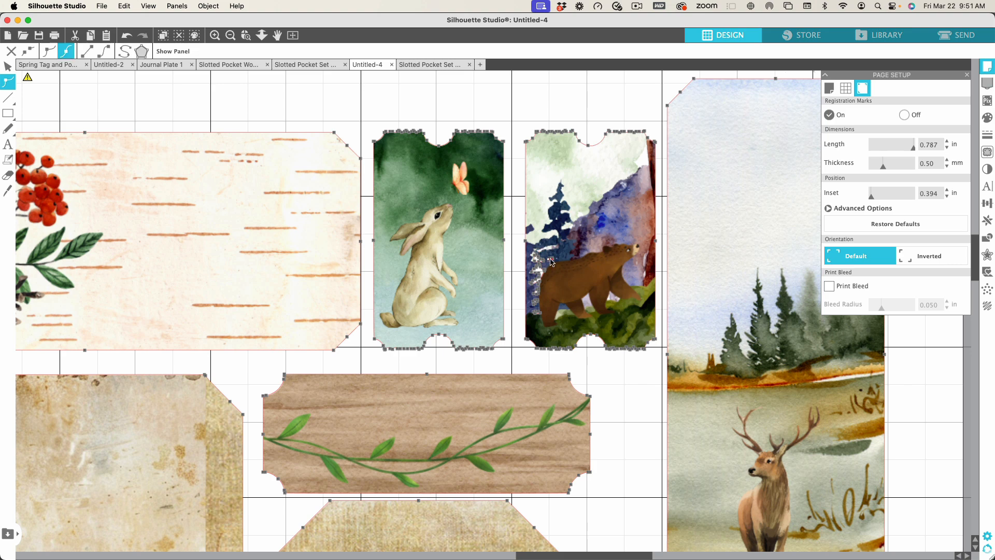
{"action": "key", "text": "Delete"}
{"action": "left_click", "coordinate": [542, 260]}
{"action": "key", "text": "Delete"}
{"action": "left_click", "coordinate": [543, 262]}
{"action": "key", "text": "Delete"}
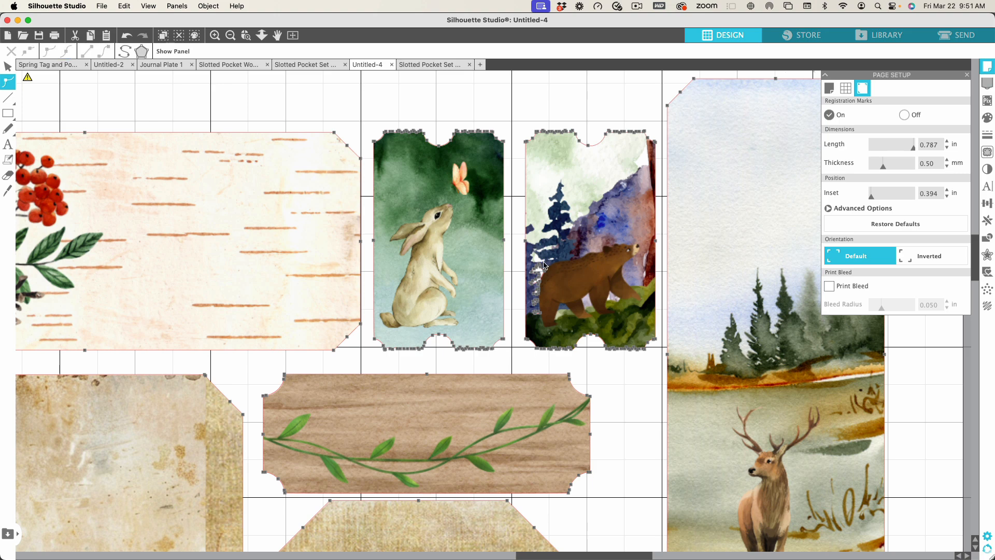
{"action": "left_click", "coordinate": [540, 268]}
{"action": "key", "text": "Delete"}
Review the cut lines in the send preview, checking the tickets, the pocket edges and its three slots
{"action": "left_click", "coordinate": [972, 36]}
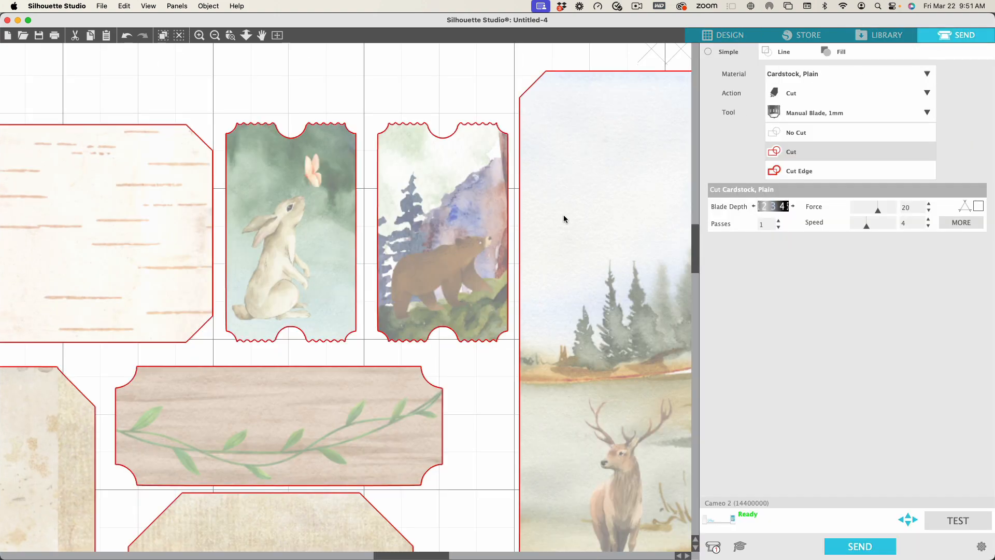
{"action": "scroll", "coordinate": [410, 236], "scroll_direction": "up", "scroll_amount": 5}
{"action": "scroll", "coordinate": [409, 236], "scroll_direction": "up", "scroll_amount": 5}
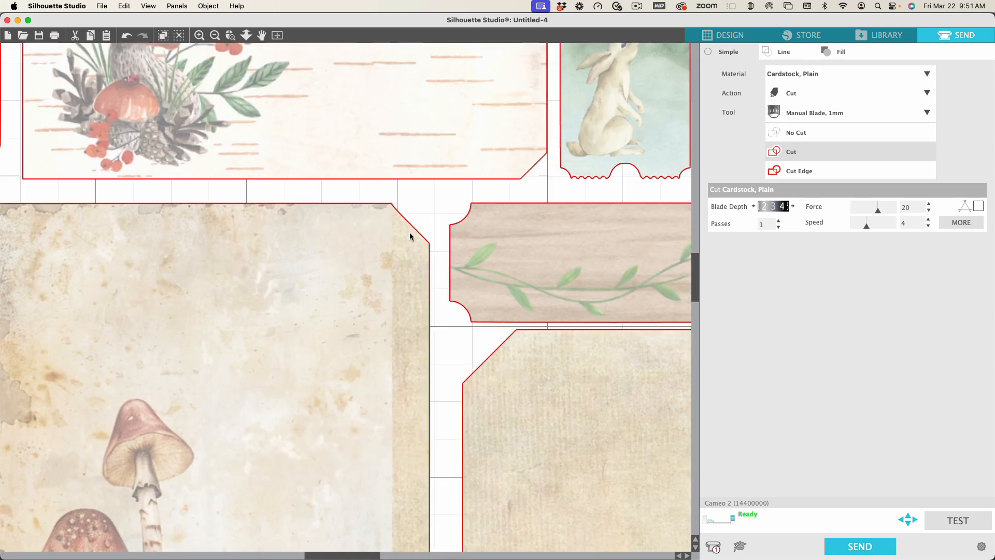
{"action": "scroll", "coordinate": [409, 236], "scroll_direction": "left", "scroll_amount": 10}
{"action": "scroll", "coordinate": [410, 237], "scroll_direction": "down", "scroll_amount": 3}
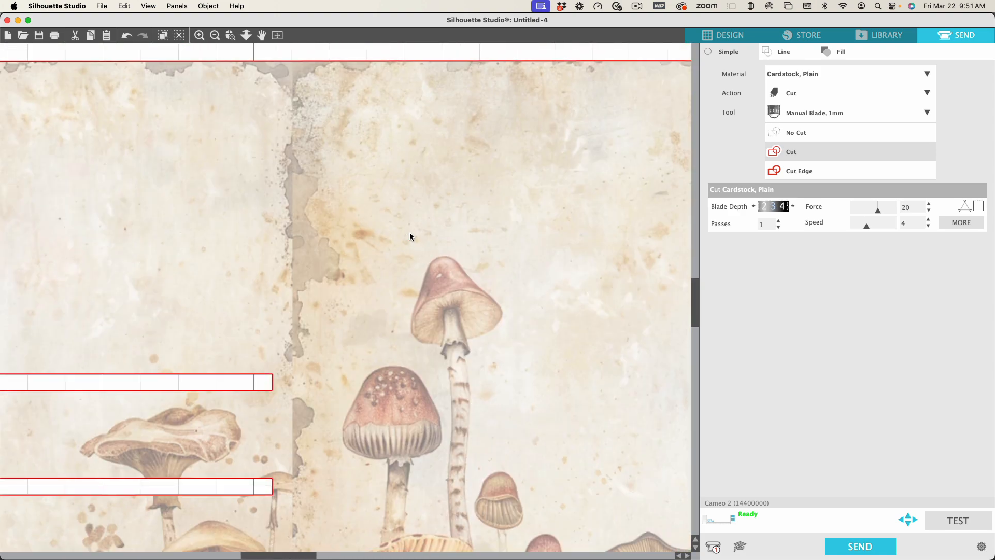
{"action": "scroll", "coordinate": [409, 236], "scroll_direction": "down", "scroll_amount": 3}
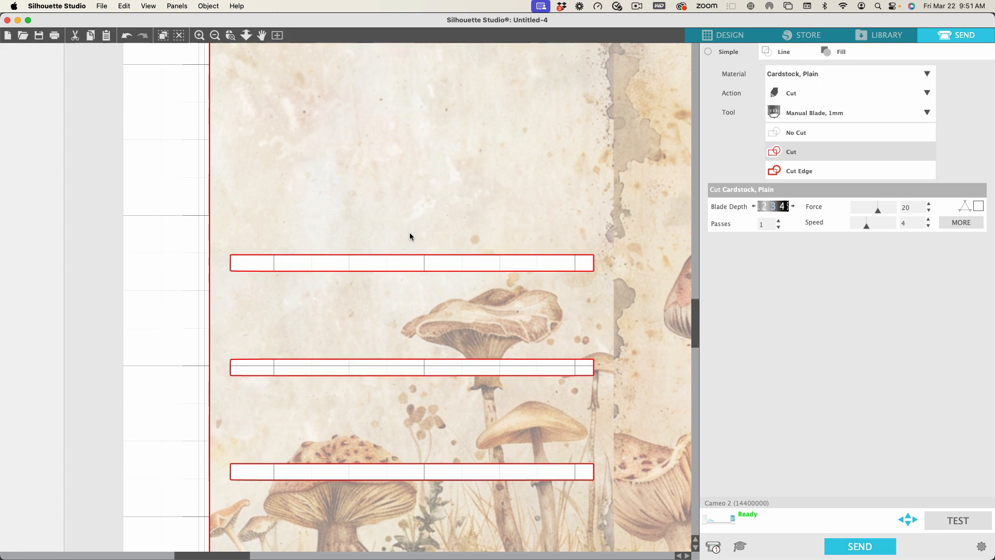
Examine the cut lines around the pocket slots, the squirrel and leaf tags and the mushroom tag in the send preview
{"action": "scroll", "coordinate": [409, 236], "scroll_direction": "down", "scroll_amount": 2}
{"action": "scroll", "coordinate": [409, 237], "scroll_direction": "right", "scroll_amount": 2}
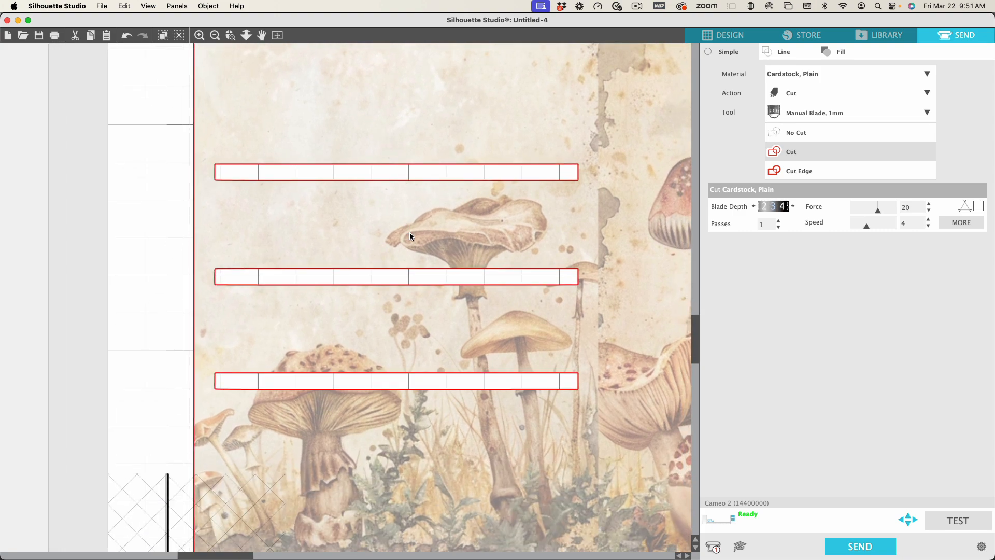
{"action": "scroll", "coordinate": [410, 236], "scroll_direction": "up", "scroll_amount": 8}
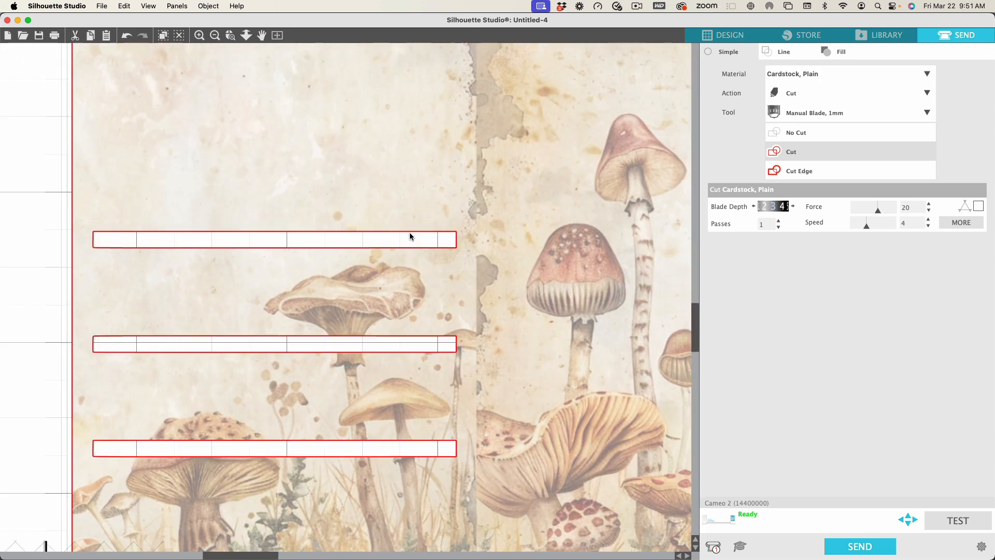
{"action": "scroll", "coordinate": [409, 236], "scroll_direction": "up", "scroll_amount": 8}
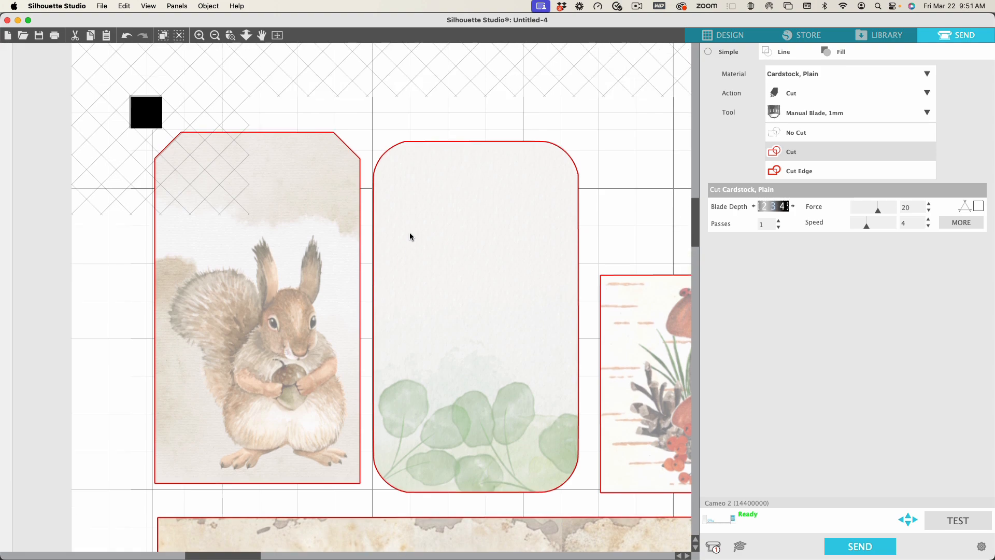
{"action": "scroll", "coordinate": [409, 237], "scroll_direction": "right", "scroll_amount": 3}
{"action": "scroll", "coordinate": [409, 236], "scroll_direction": "right", "scroll_amount": 10}
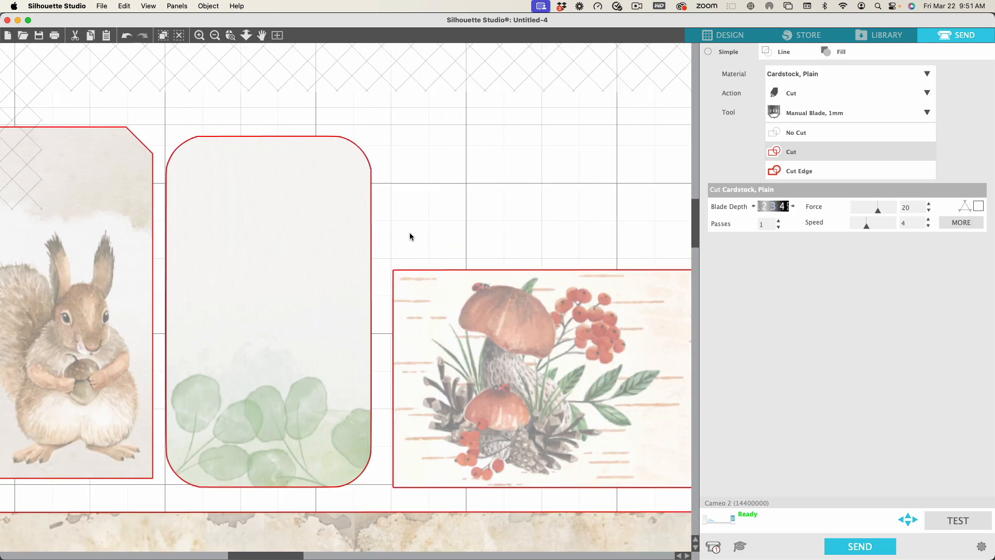
{"action": "scroll", "coordinate": [409, 236], "scroll_direction": "down", "scroll_amount": 2}
{"action": "scroll", "coordinate": [409, 236], "scroll_direction": "down", "scroll_amount": 2}
{"action": "scroll", "coordinate": [410, 236], "scroll_direction": "right", "scroll_amount": 1}
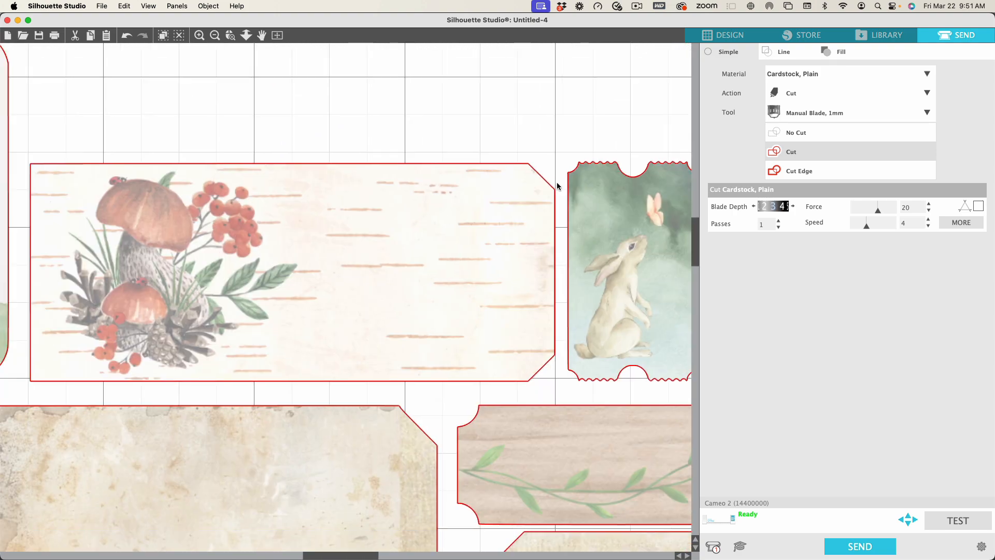
{"action": "scroll", "coordinate": [450, 217], "scroll_direction": "left", "scroll_amount": 2}
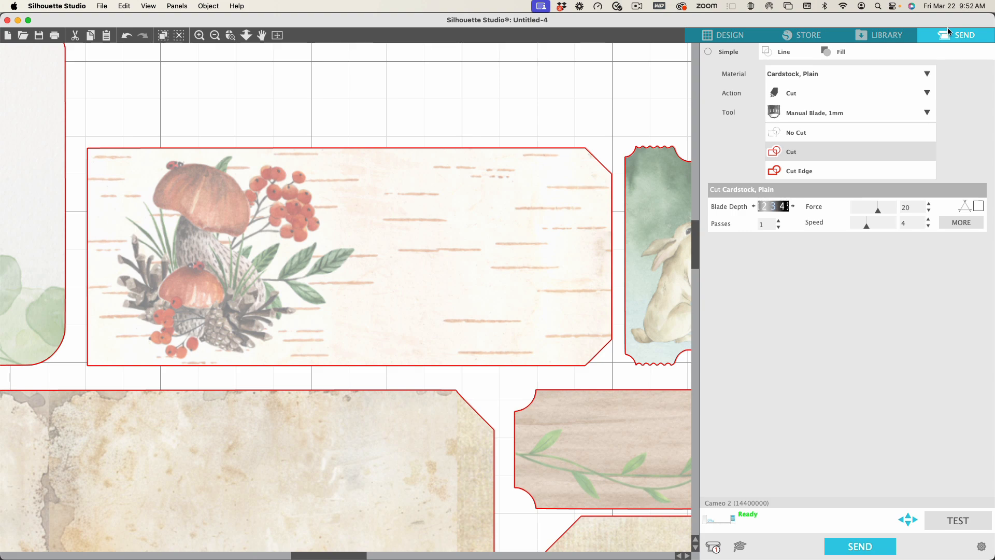
Return to the design workspace, clear the selection and look over the artwork across the whole layout
{"action": "left_click", "coordinate": [725, 35]}
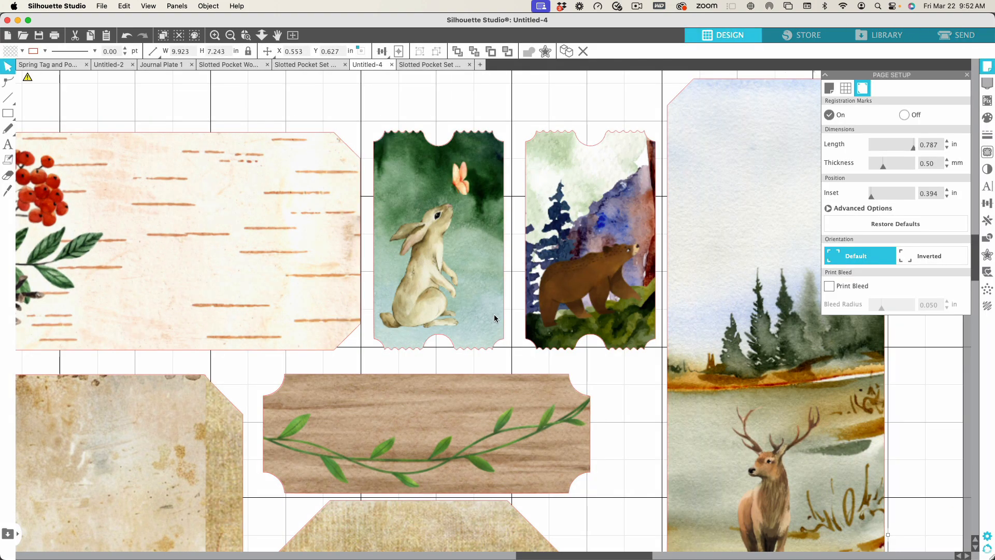
{"action": "scroll", "coordinate": [494, 318], "scroll_direction": "down", "scroll_amount": 5}
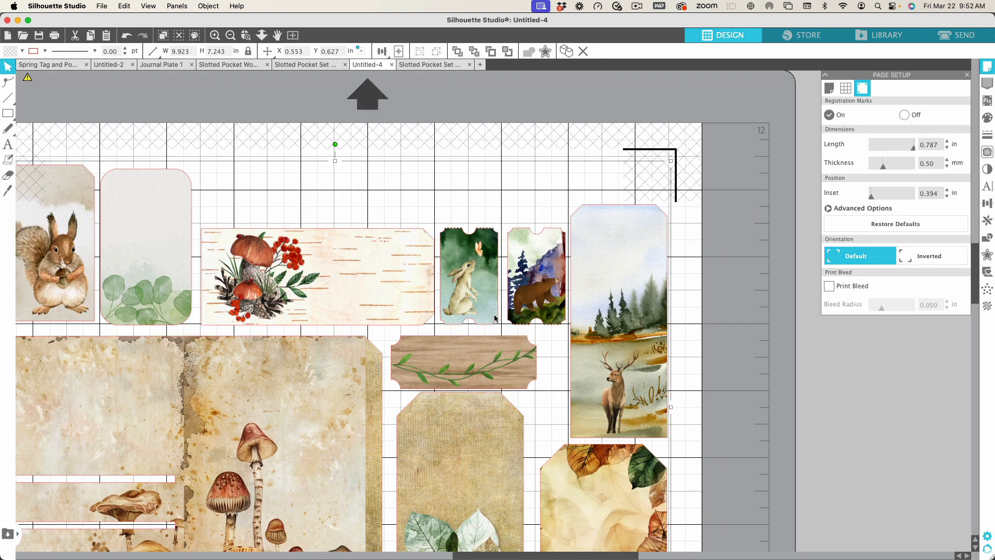
{"action": "left_click_drag", "start_coordinate": [292, 203], "coordinate": [412, 138]}
{"action": "scroll", "coordinate": [322, 325], "scroll_direction": "left", "scroll_amount": 5}
{"action": "scroll", "coordinate": [321, 325], "scroll_direction": "down", "scroll_amount": 3}
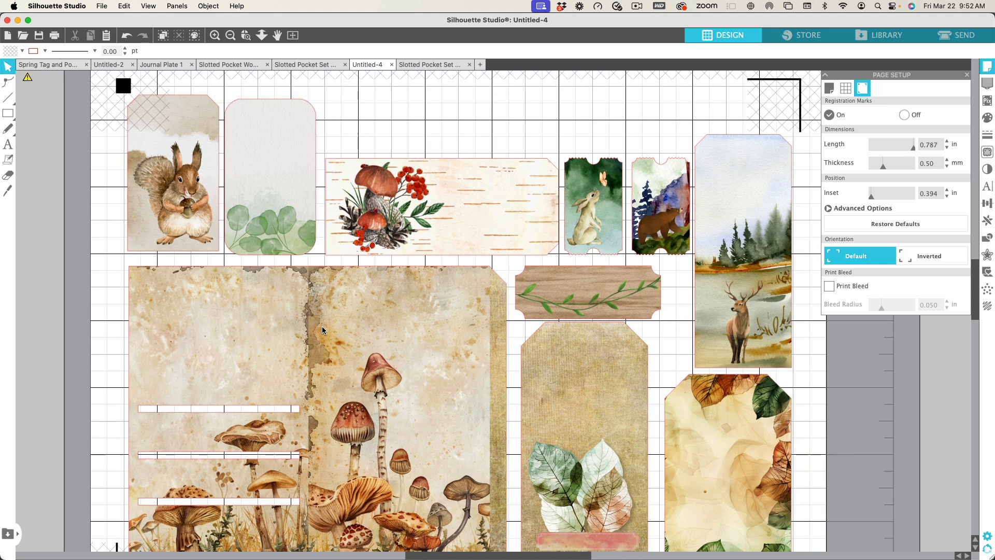
{"action": "scroll", "coordinate": [322, 326], "scroll_direction": "left", "scroll_amount": 3}
{"action": "scroll", "coordinate": [322, 325], "scroll_direction": "down", "scroll_amount": 2}
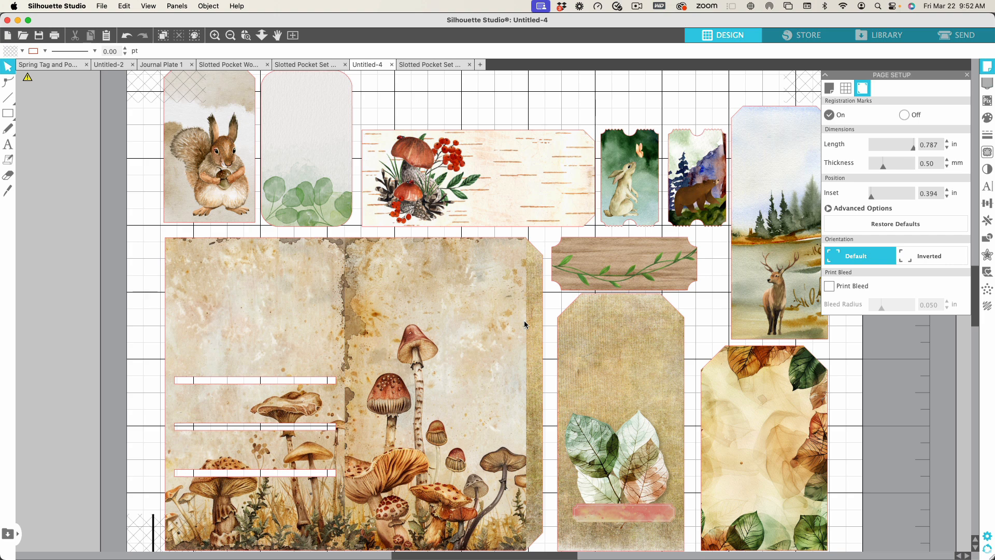
{"action": "scroll", "coordinate": [524, 325], "scroll_direction": "right", "scroll_amount": 8}
{"action": "scroll", "coordinate": [524, 324], "scroll_direction": "down", "scroll_amount": 3}
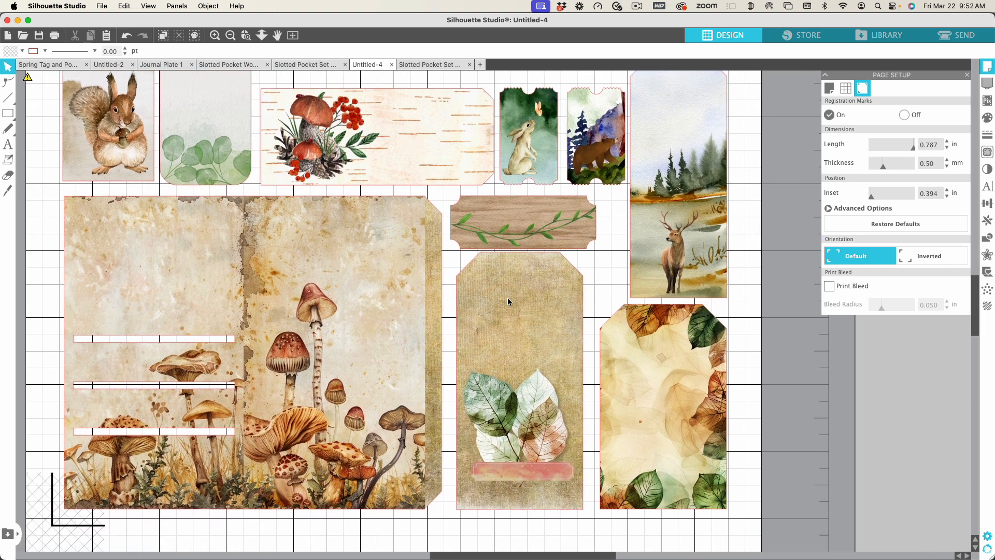
{"action": "scroll", "coordinate": [507, 299], "scroll_direction": "left", "scroll_amount": 1}
Select all the shapes and set their line color to blue-violet, RGB (85,83,164)
{"action": "left_click", "coordinate": [9, 97]}
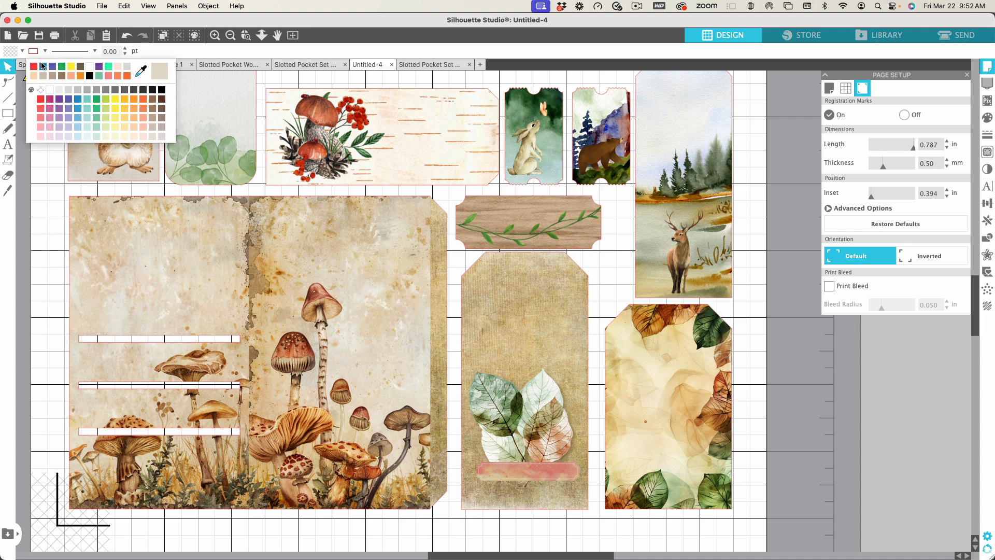
{"action": "left_click", "coordinate": [52, 67]}
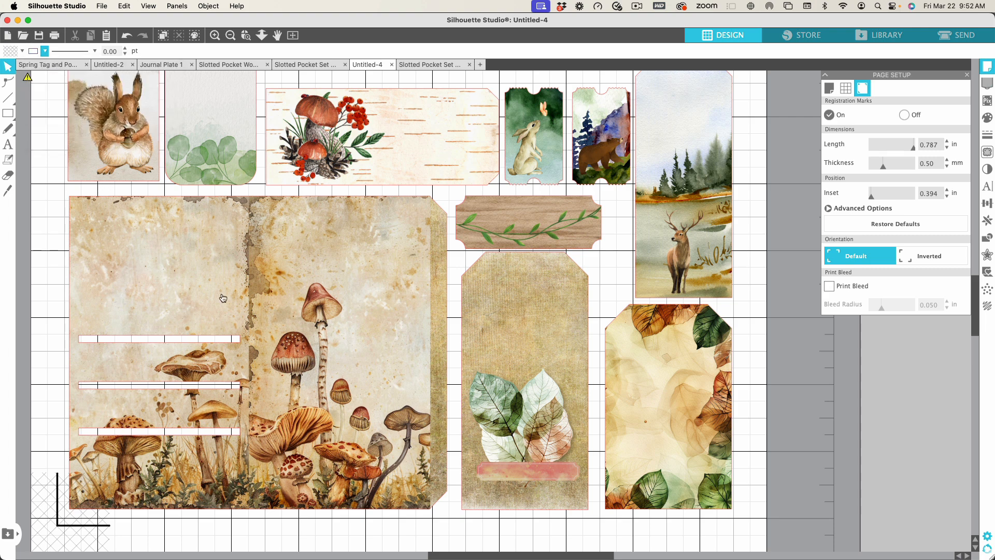
{"action": "key", "text": "super+a"}
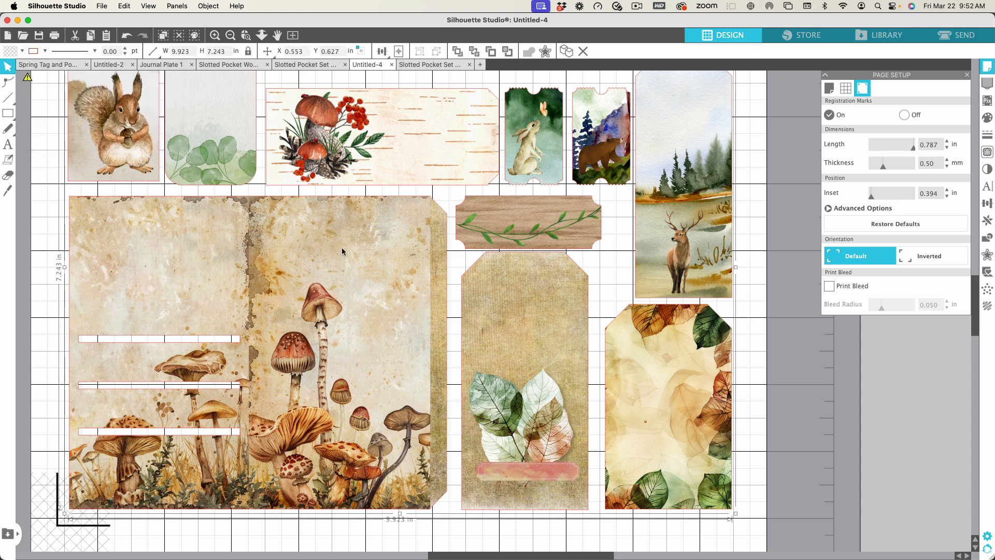
{"action": "left_click", "coordinate": [45, 51]}
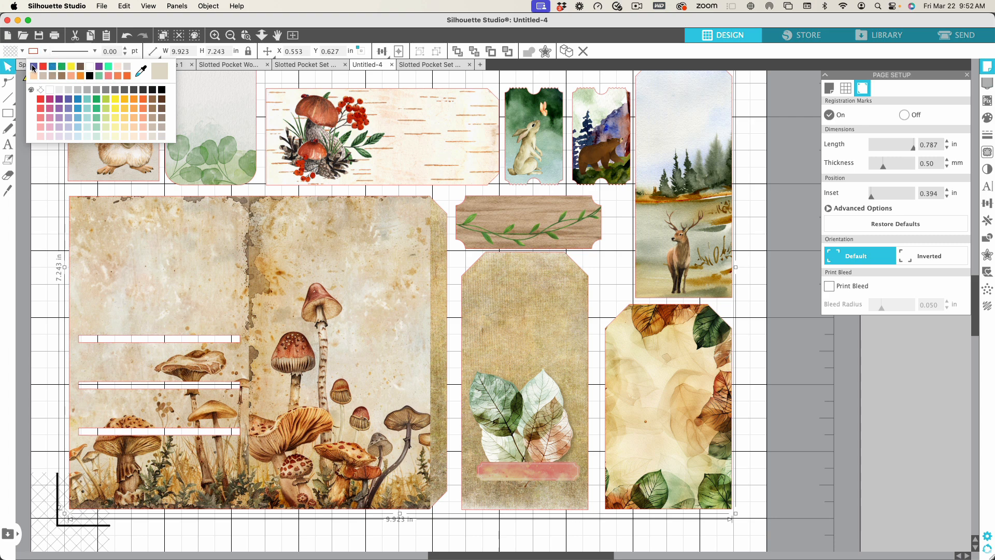
{"action": "left_click", "coordinate": [34, 66]}
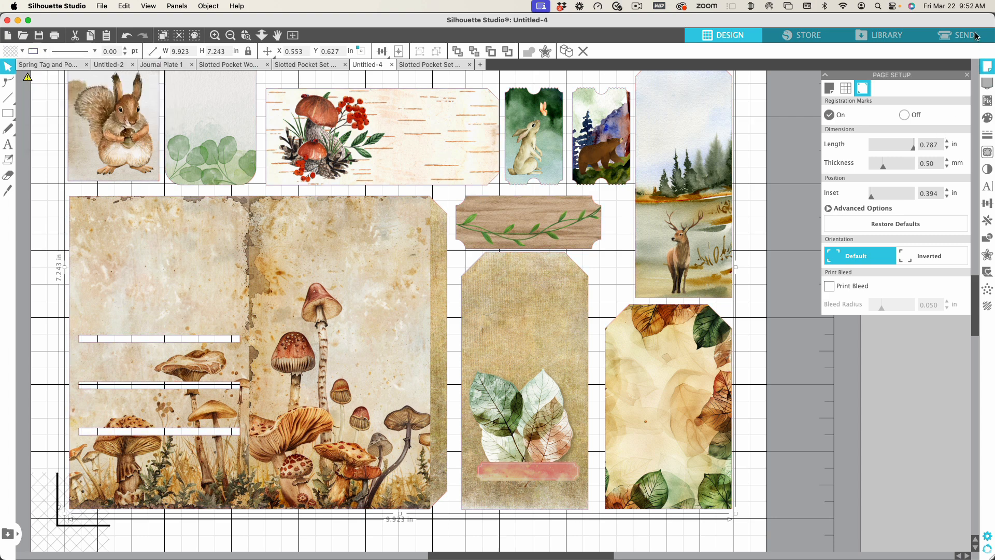
Check the send settings listed by line color, return to the design workspace and clear the selection
{"action": "left_click", "coordinate": [959, 35]}
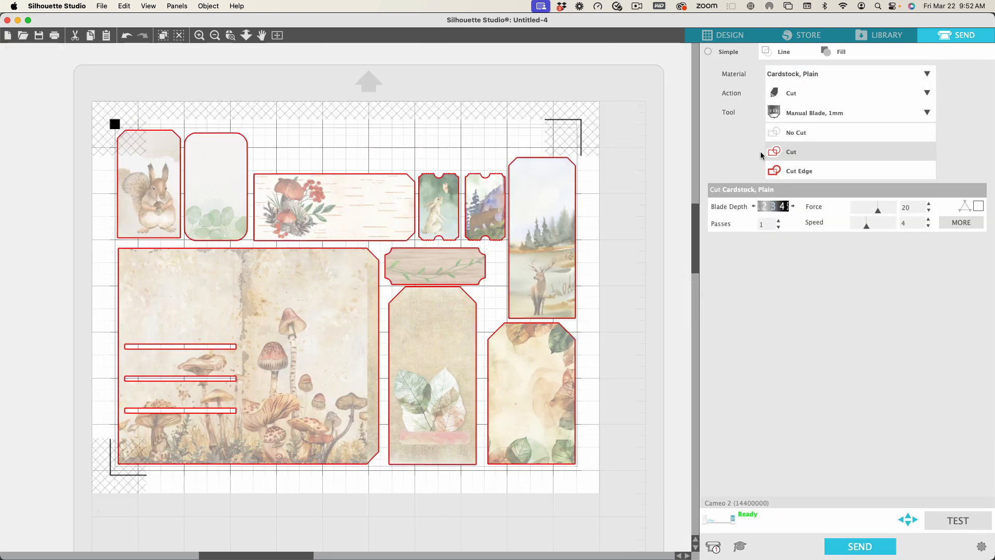
{"action": "left_click", "coordinate": [772, 52]}
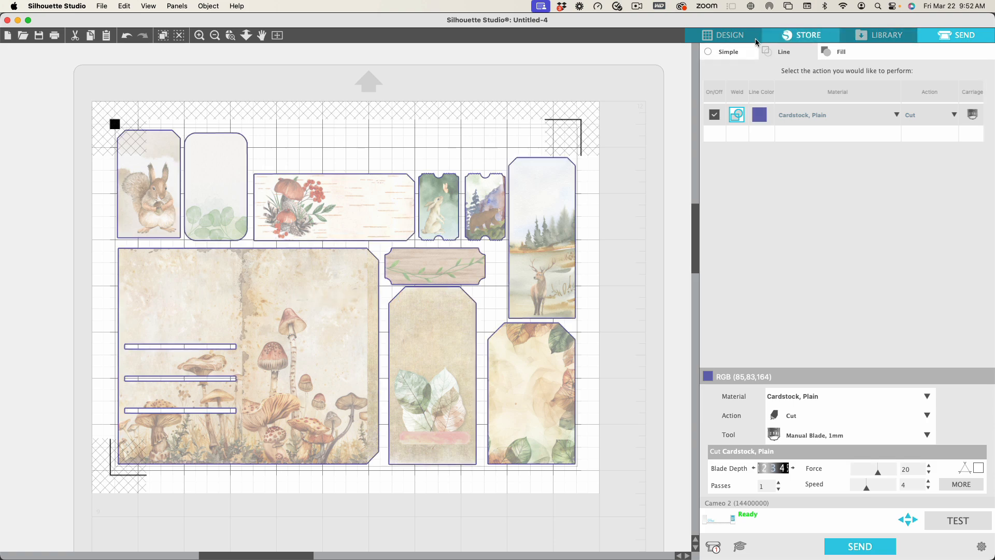
{"action": "left_click", "coordinate": [721, 35]}
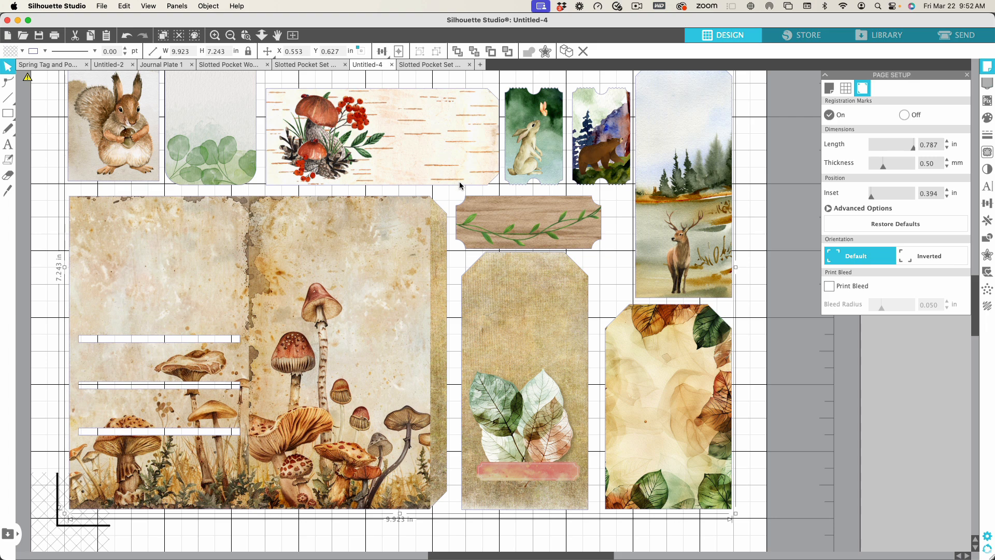
{"action": "left_click", "coordinate": [50, 170]}
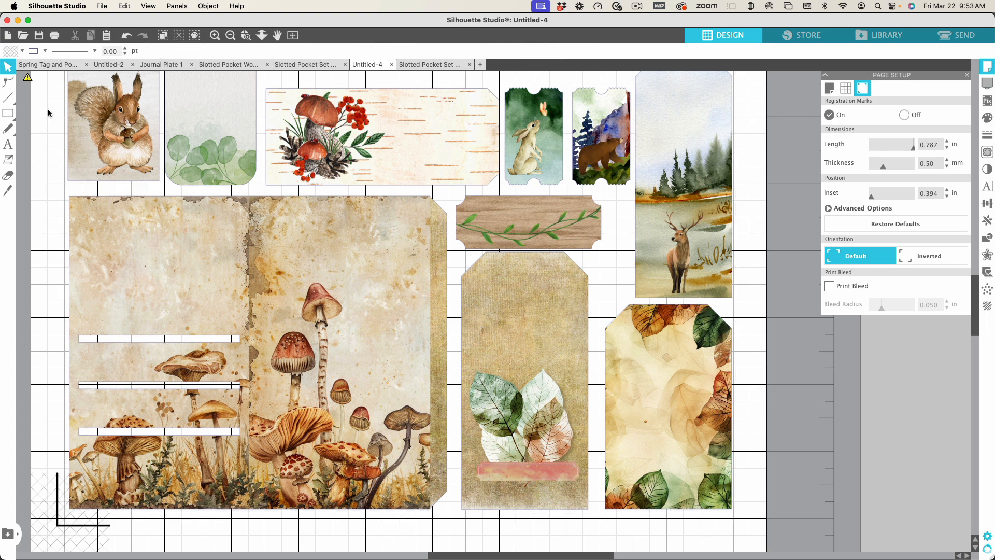
Activate the Line tool and set its line color to red
{"action": "left_click", "coordinate": [7, 100]}
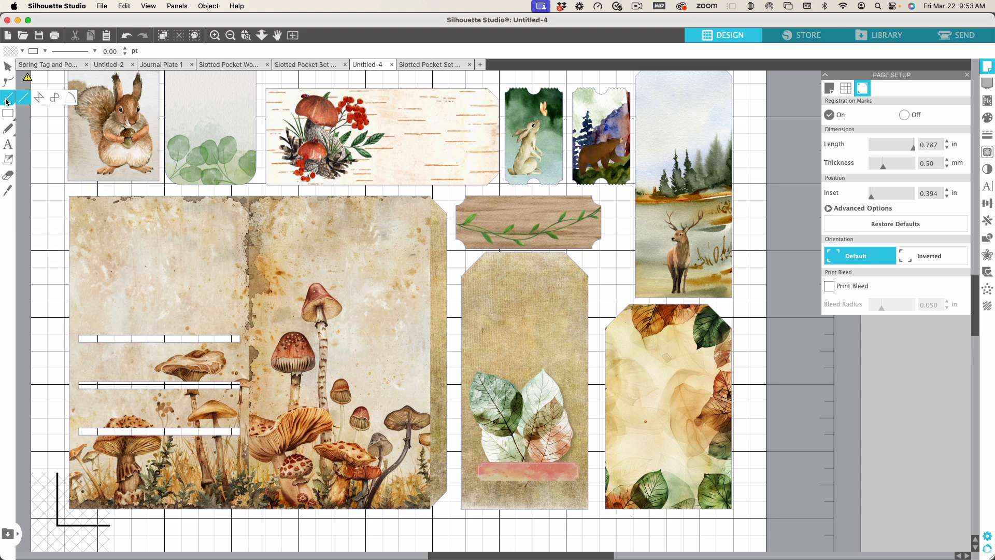
{"action": "left_click", "coordinate": [45, 51]}
{"action": "left_click", "coordinate": [40, 98]}
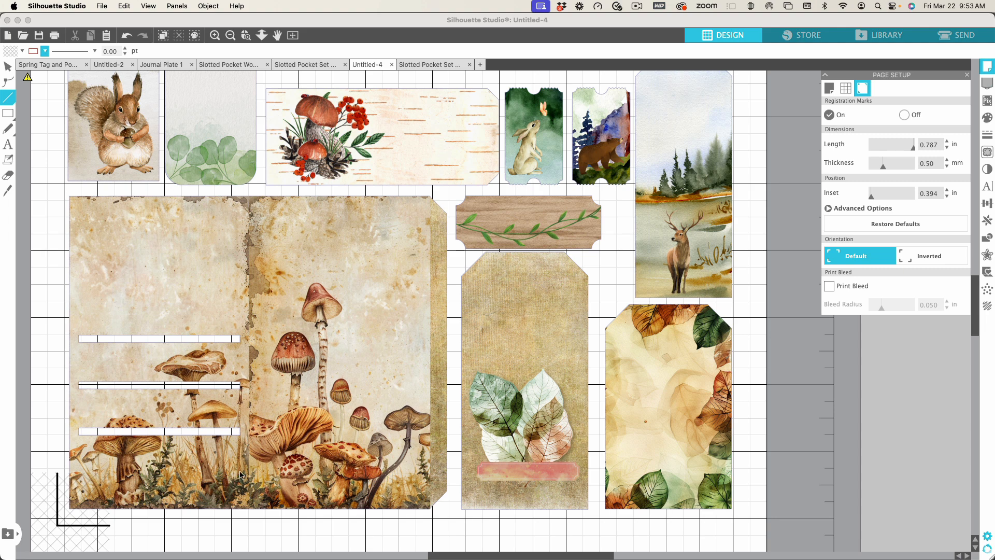
{"action": "left_click", "coordinate": [249, 201]}
{"action": "left_click_drag", "start_coordinate": [238, 199], "coordinate": [250, 355]}
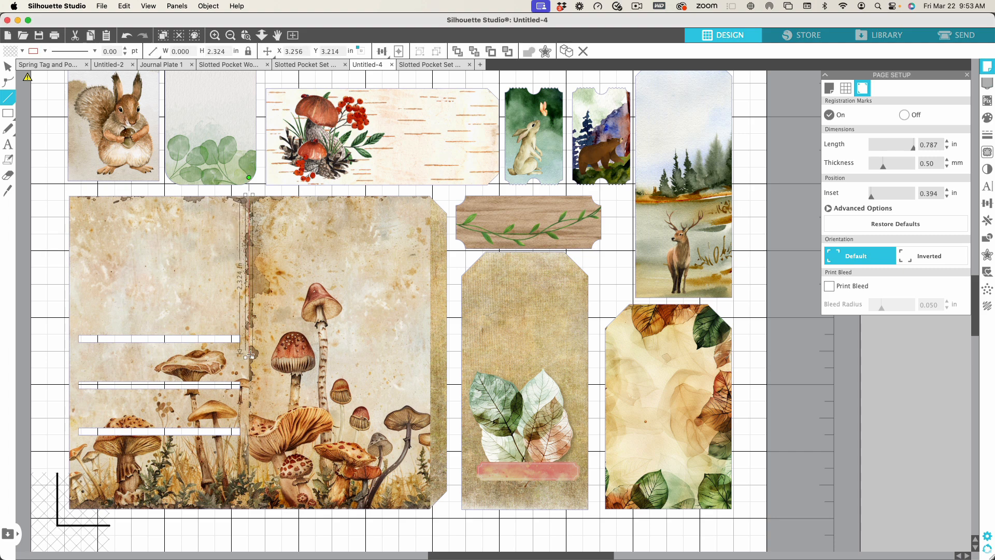
{"action": "key", "text": "Delete"}
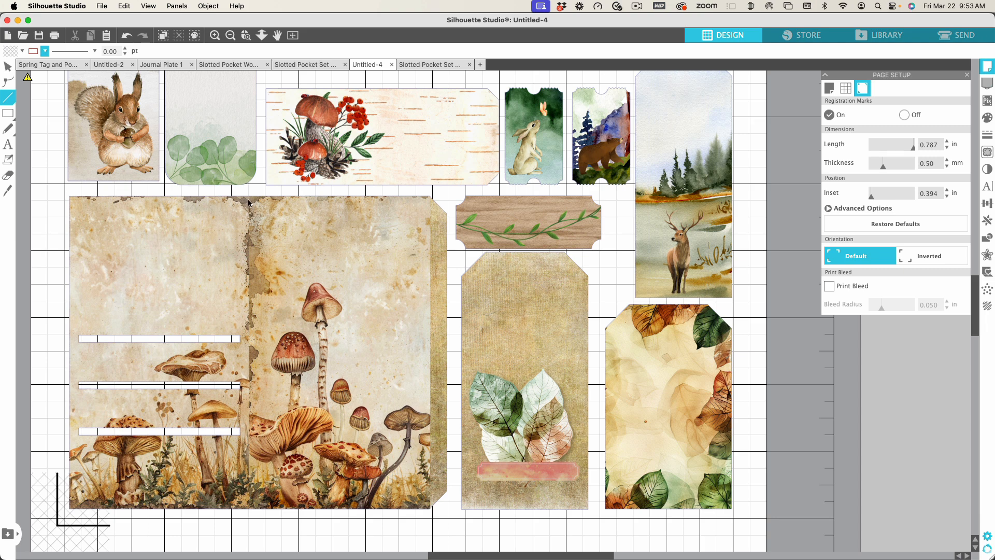
Draw a vertical red line about 4.55 in tall along the fold between the slotted panel and the pocket's other panel
{"action": "left_click_drag", "start_coordinate": [249, 201], "coordinate": [273, 507]}
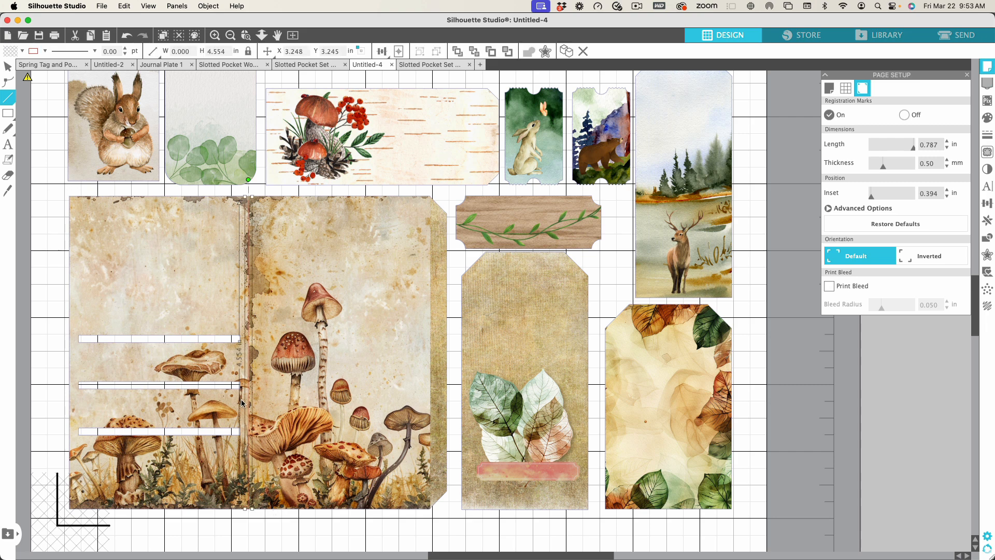
{"action": "scroll", "coordinate": [241, 402], "scroll_direction": "up", "scroll_amount": 3}
{"action": "scroll", "coordinate": [242, 403], "scroll_direction": "up", "scroll_amount": 3}
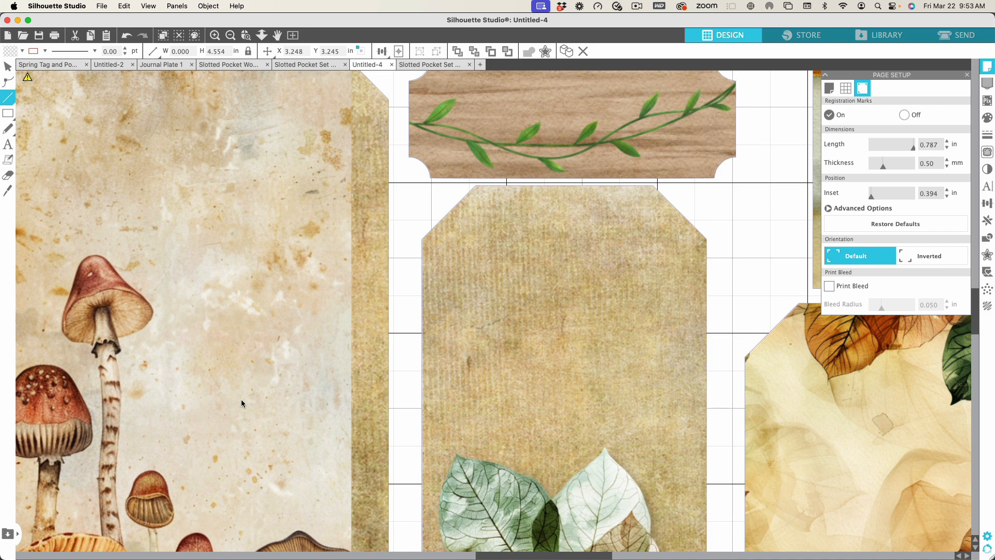
{"action": "scroll", "coordinate": [241, 403], "scroll_direction": "up", "scroll_amount": 5}
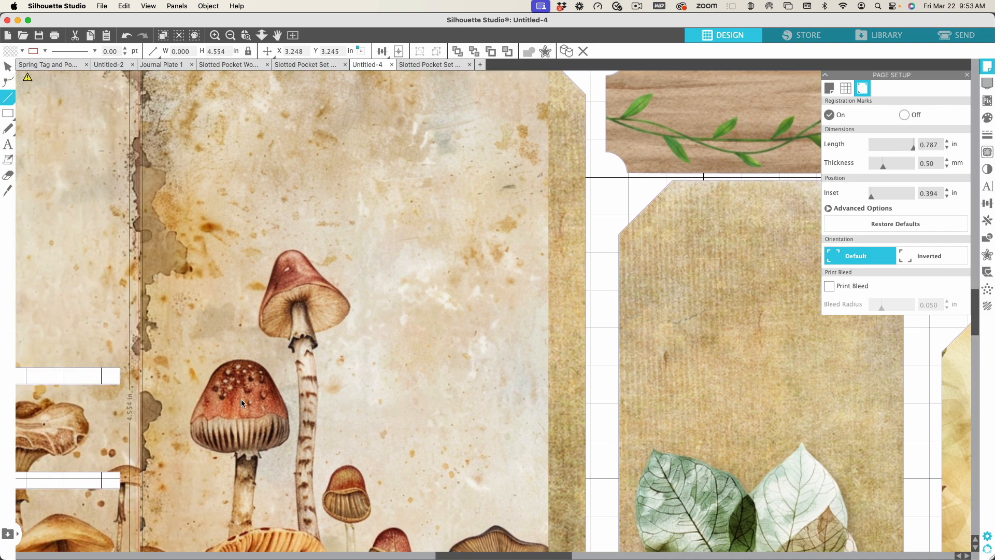
{"action": "scroll", "coordinate": [241, 402], "scroll_direction": "up", "scroll_amount": 2}
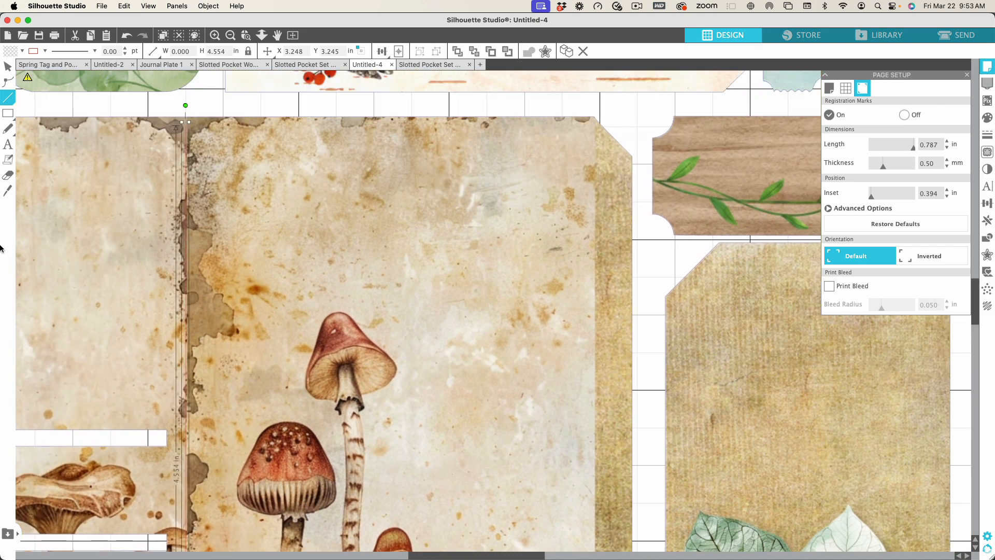
Leave the Line tool and nudge the red fold line onto the panel seam, at about X 3.255 in and Y 3.225 in
{"action": "left_click", "coordinate": [185, 152]}
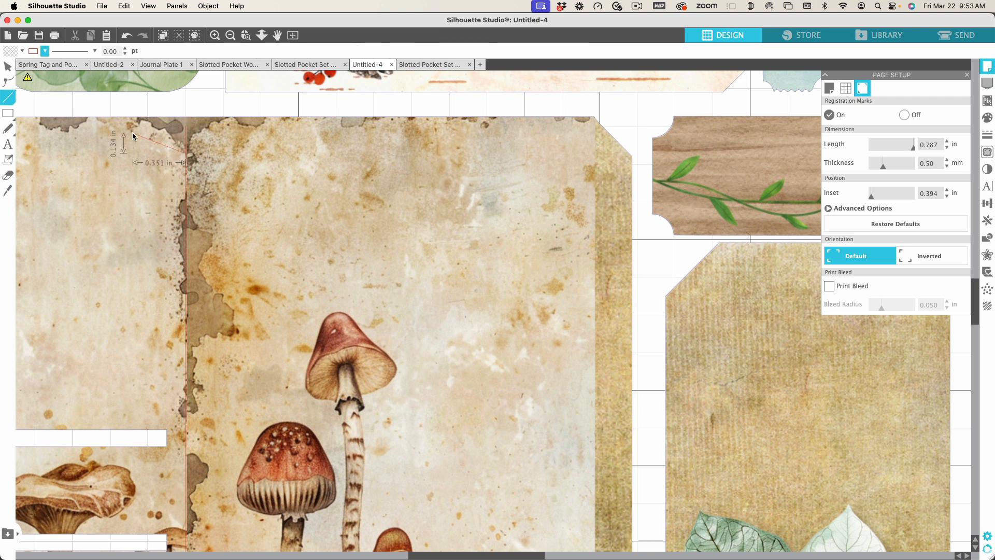
{"action": "left_click", "coordinate": [8, 67]}
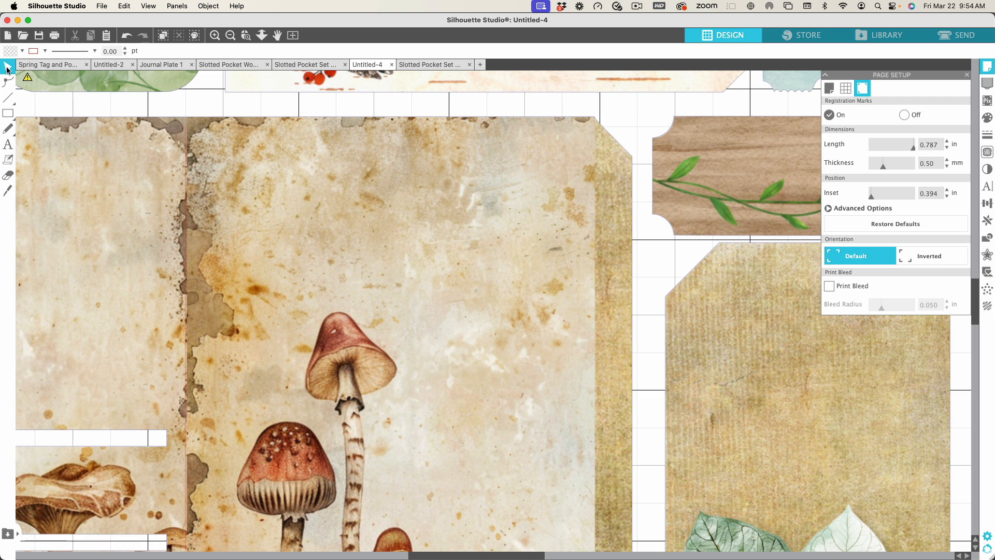
{"action": "left_click", "coordinate": [185, 173]}
{"action": "left_click_drag", "start_coordinate": [186, 173], "coordinate": [185, 167]}
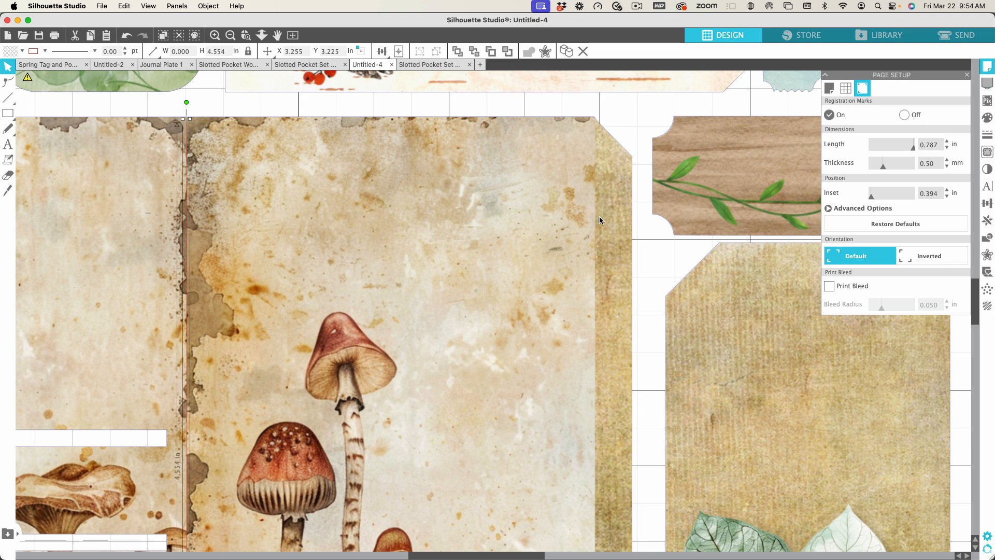
Duplicate the red fold line and align the copy with the glue flap's fold at about X 5.967 in, checking it down to the lower edge
{"action": "left_click", "coordinate": [104, 42]}
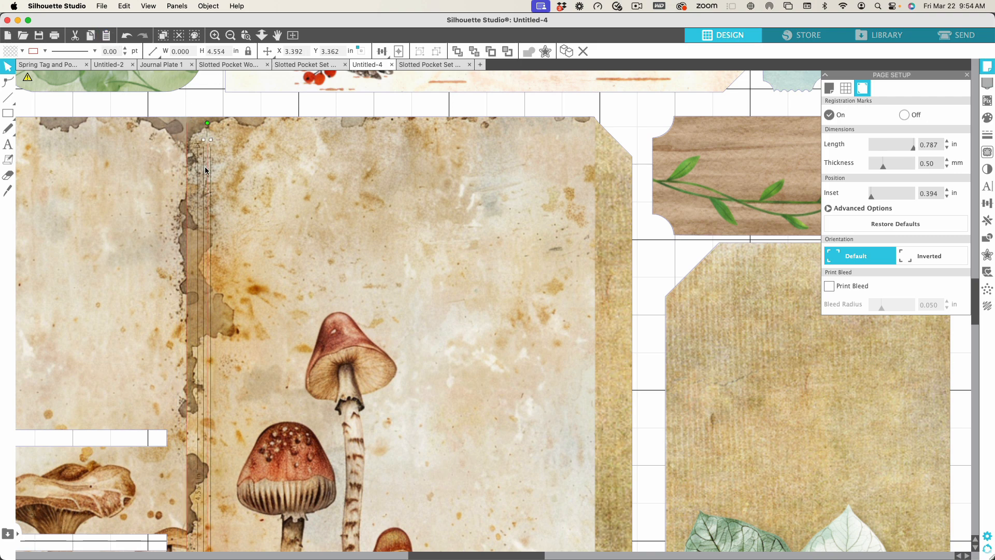
{"action": "left_click_drag", "start_coordinate": [207, 172], "coordinate": [595, 151]}
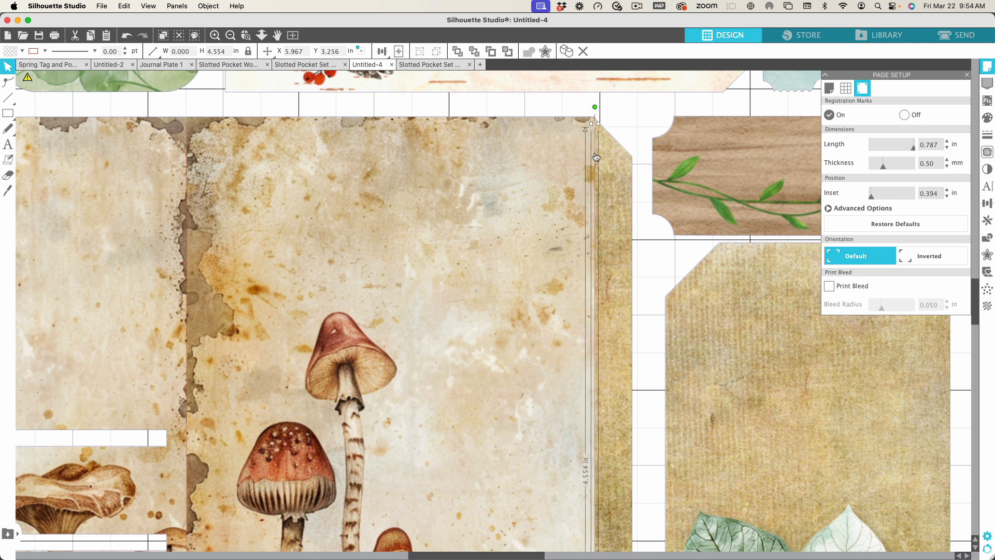
{"action": "scroll", "coordinate": [595, 151], "scroll_direction": "down", "scroll_amount": 5}
{"action": "scroll", "coordinate": [594, 152], "scroll_direction": "down", "scroll_amount": 6}
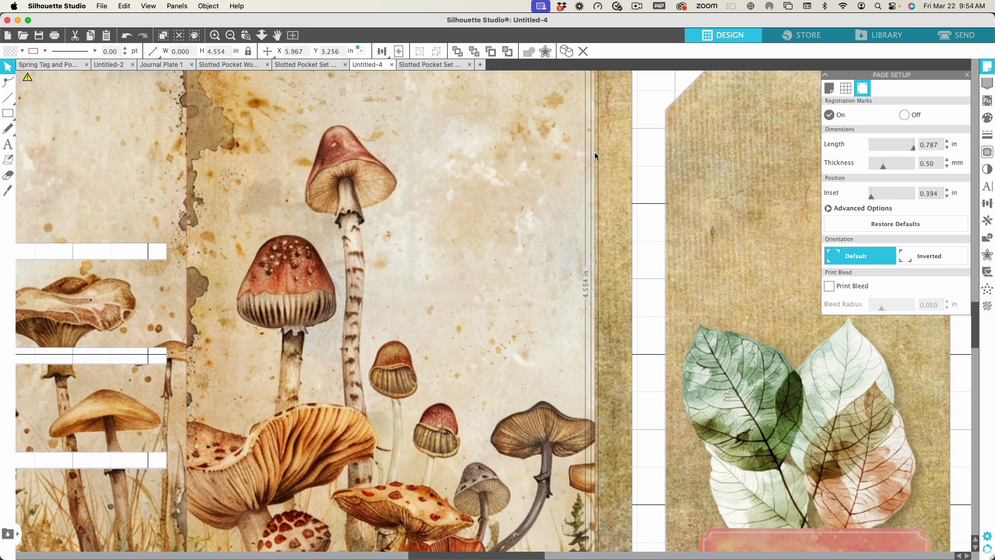
{"action": "scroll", "coordinate": [595, 156], "scroll_direction": "down", "scroll_amount": 1}
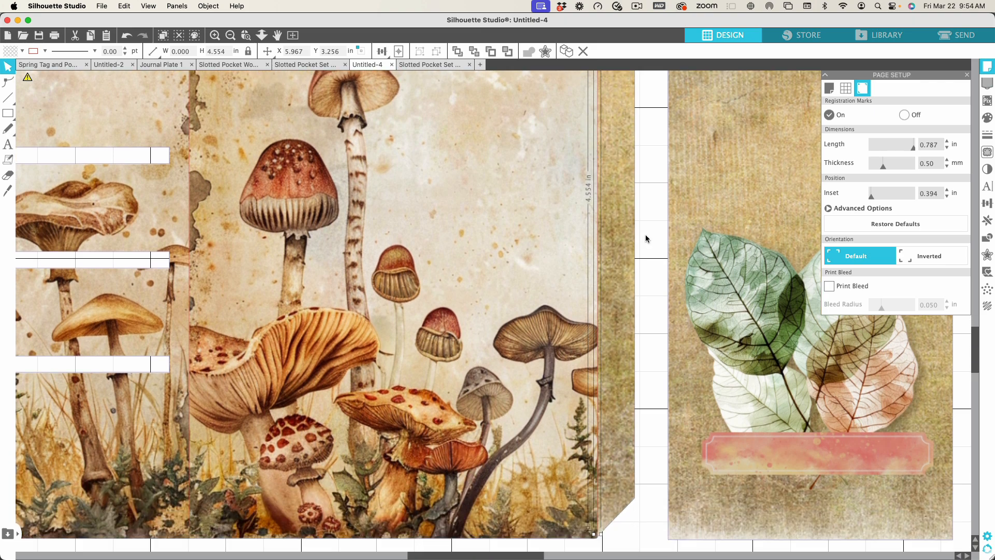
Go to the send setup for the full page and assign the cutting actions by line color instead of simple mode
{"action": "scroll", "coordinate": [645, 238], "scroll_direction": "down", "scroll_amount": 5}
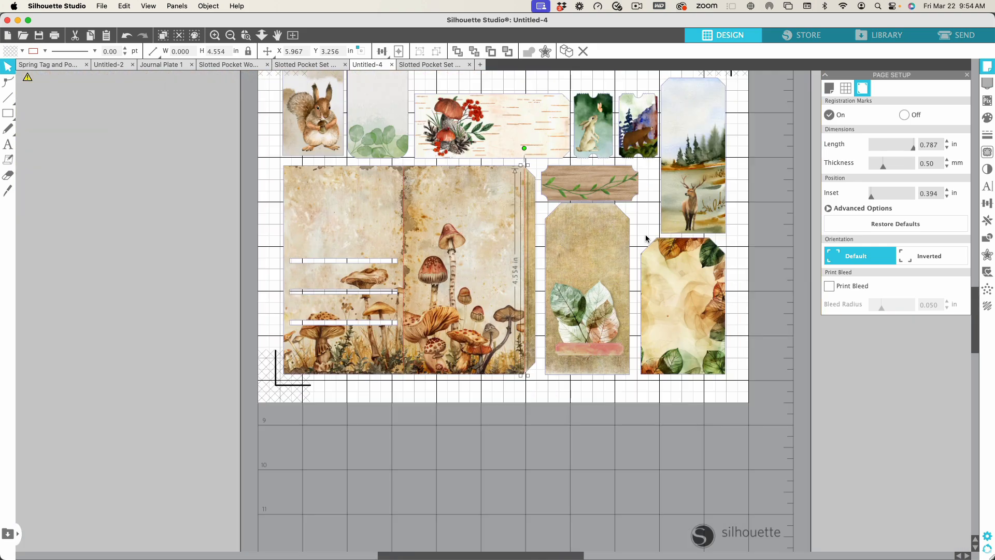
{"action": "scroll", "coordinate": [645, 238], "scroll_direction": "up", "scroll_amount": 3}
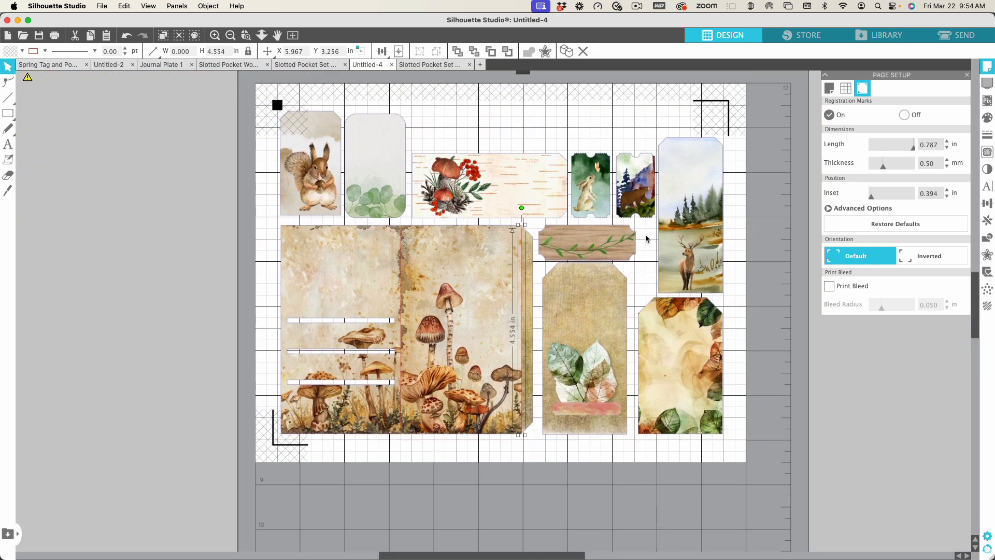
{"action": "scroll", "coordinate": [474, 180], "scroll_direction": "up", "scroll_amount": 1}
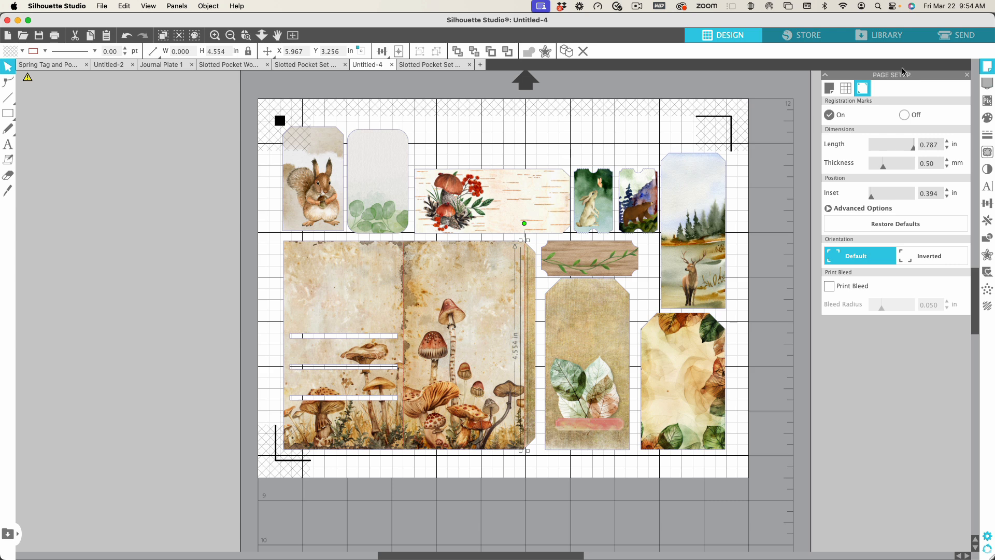
{"action": "left_click", "coordinate": [973, 36]}
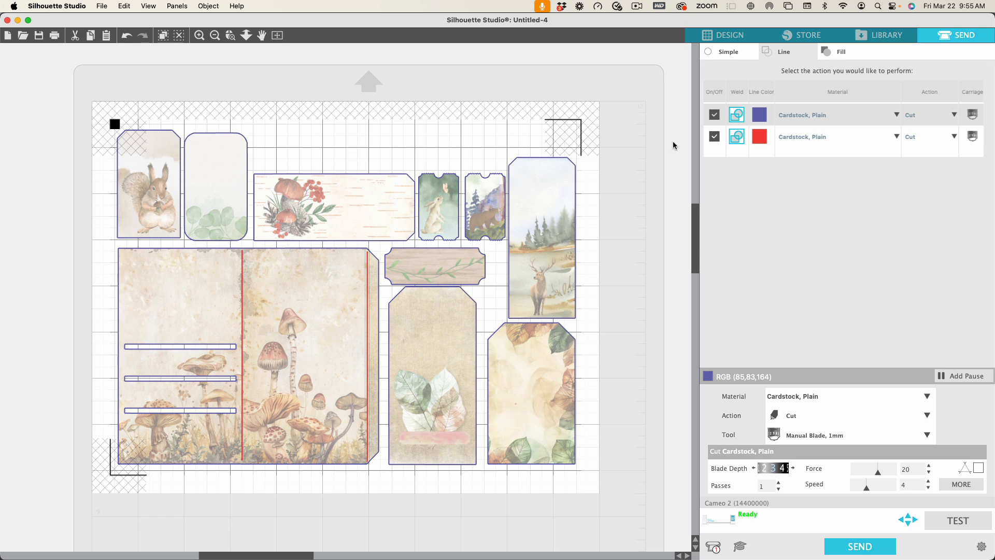
{"action": "left_click", "coordinate": [723, 52]}
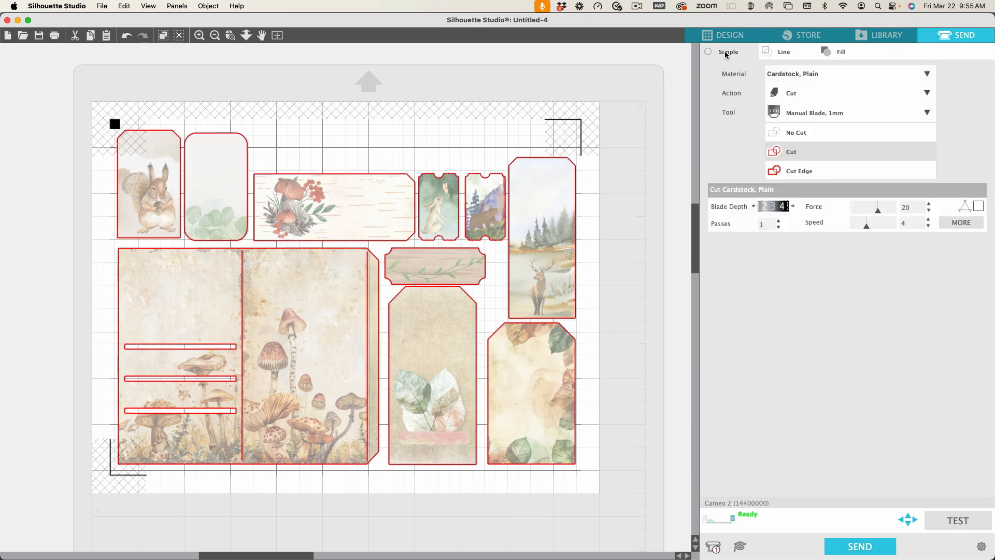
{"action": "left_click", "coordinate": [780, 52]}
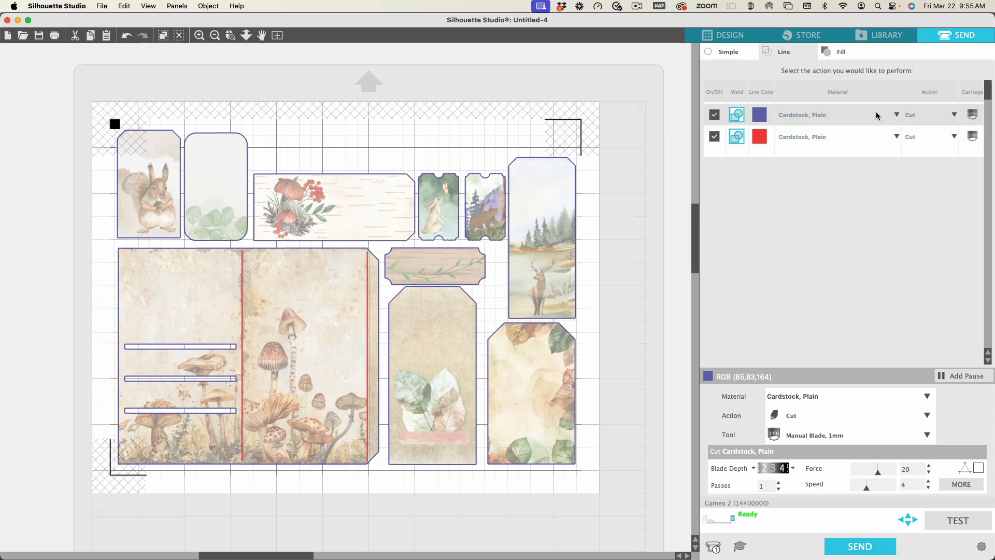
Raise the force of the plain cardstock Cut action for the blue cut lines to 22
{"action": "left_click", "coordinate": [838, 112]}
{"action": "left_click", "coordinate": [935, 123]}
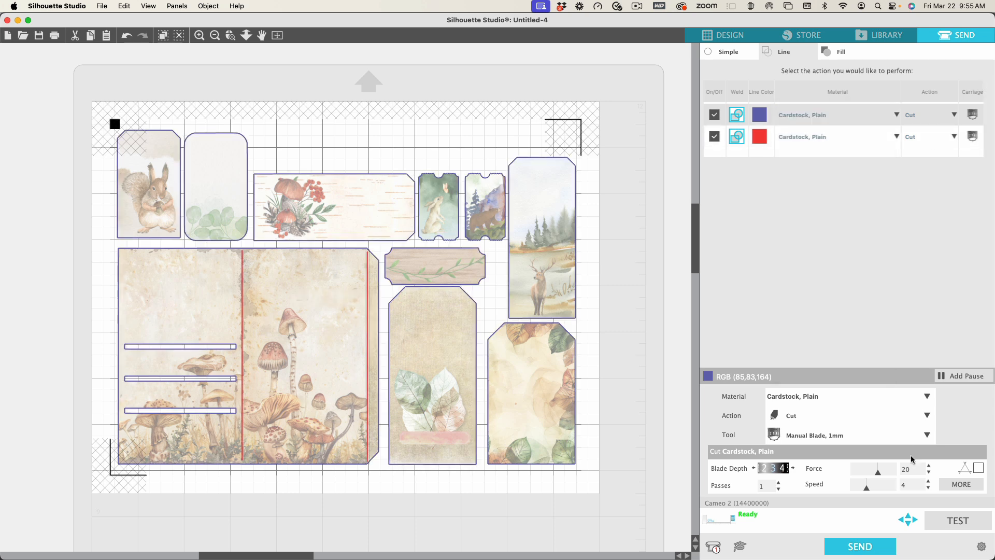
{"action": "left_click", "coordinate": [928, 465]}
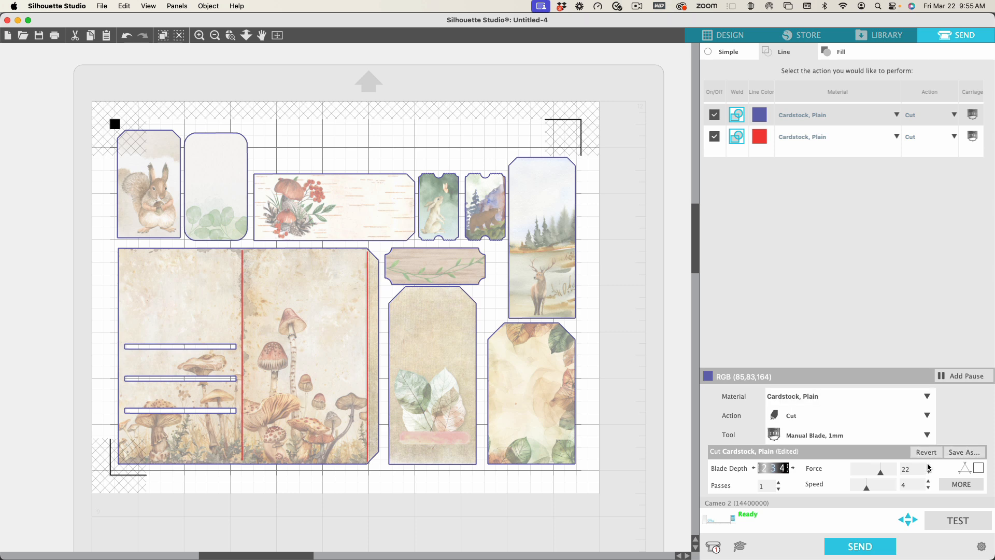
{"action": "left_click", "coordinate": [927, 466]}
Set the action for the red fold lines to Score on plain cardstock
{"action": "left_click", "coordinate": [844, 136]}
{"action": "left_click", "coordinate": [803, 218]}
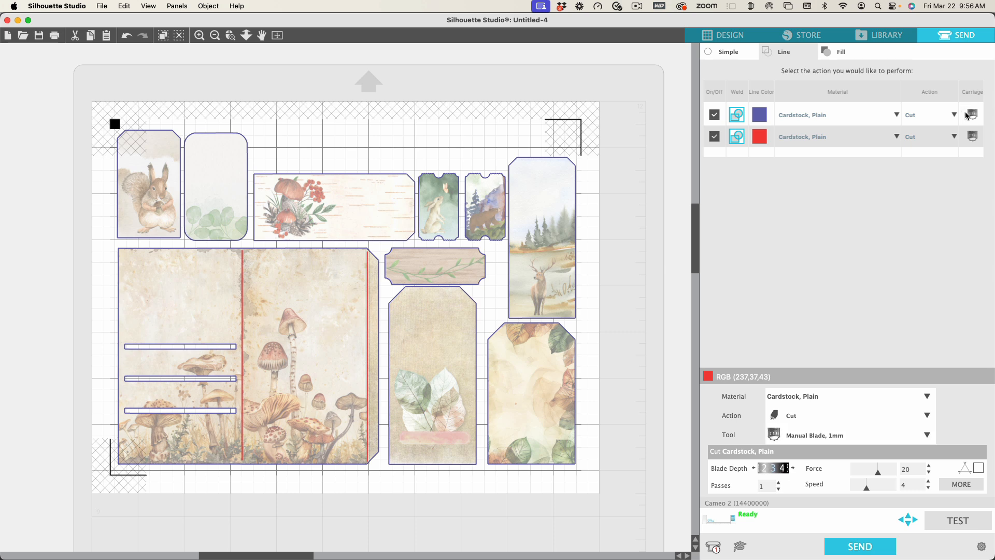
{"action": "left_click", "coordinate": [955, 138]}
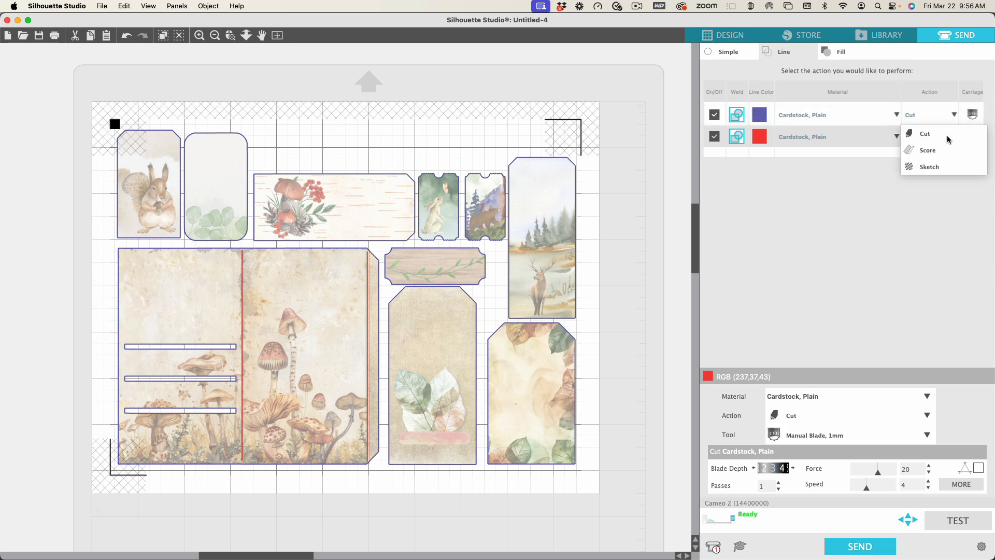
{"action": "left_click", "coordinate": [921, 150]}
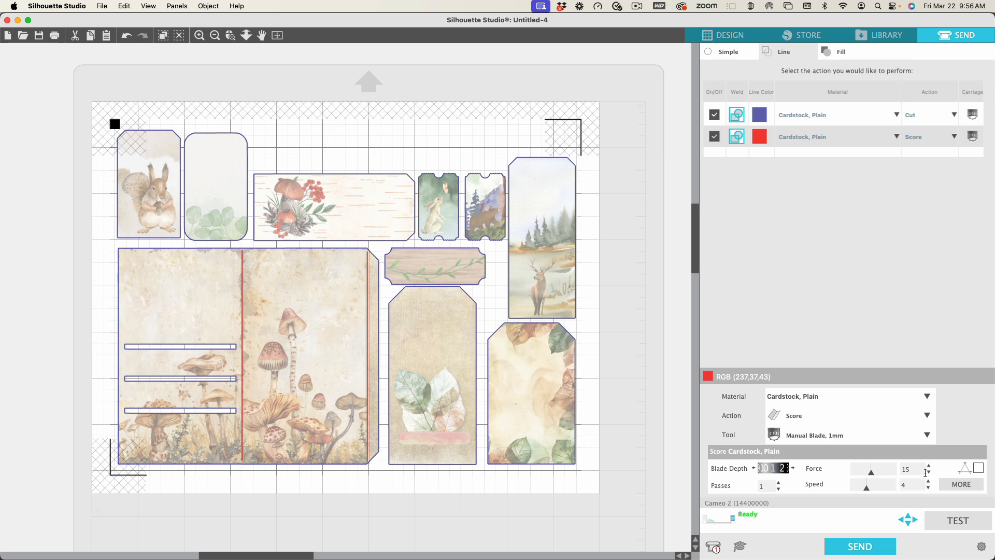
Lower the force of the red fold lines' Score action to 2
{"action": "left_click", "coordinate": [928, 472]}
{"action": "left_click", "coordinate": [929, 472]}
{"action": "left_click", "coordinate": [929, 472]}
{"action": "left_click", "coordinate": [929, 472]}
{"action": "left_click", "coordinate": [929, 472]}
{"action": "left_click", "coordinate": [929, 472]}
{"action": "left_click", "coordinate": [929, 472]}
{"action": "left_click", "coordinate": [929, 472]}
{"action": "left_click", "coordinate": [929, 472]}
{"action": "left_click", "coordinate": [929, 472]}
{"action": "left_click", "coordinate": [929, 472]}
{"action": "left_click", "coordinate": [928, 472]}
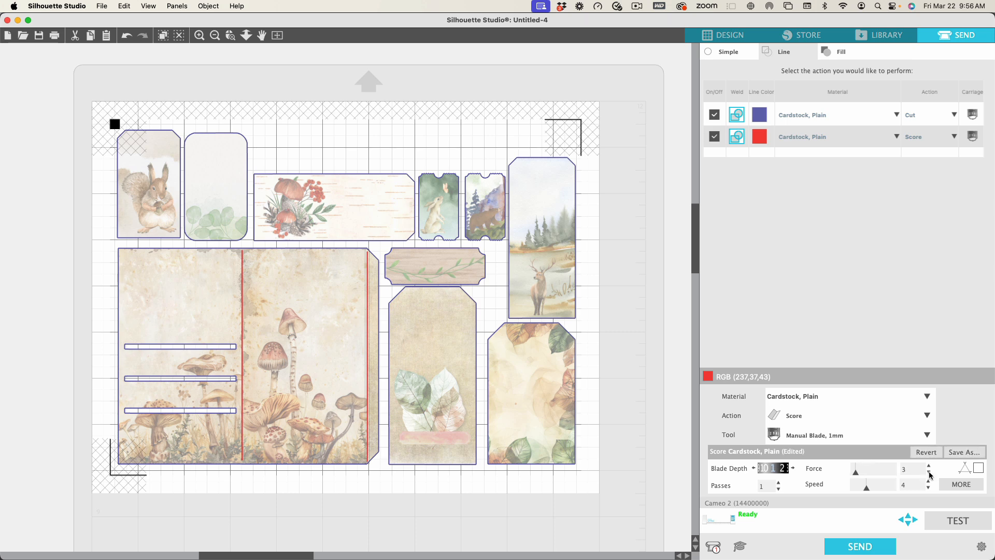
{"action": "left_click", "coordinate": [929, 472]}
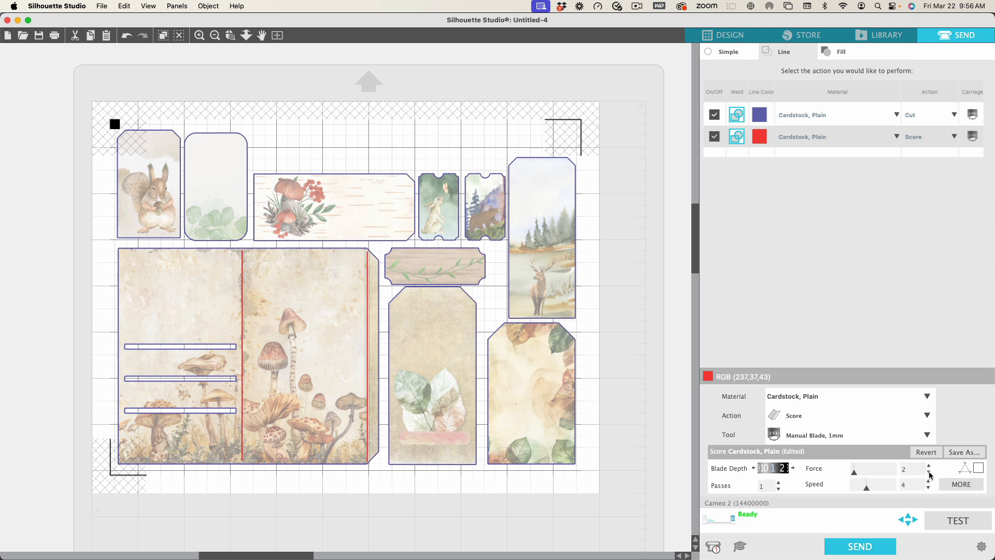